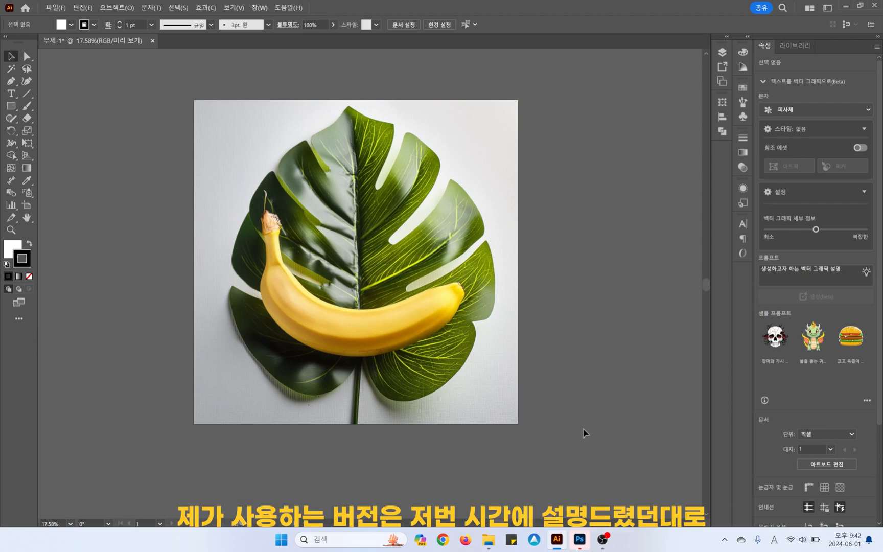
- Switch to Adobe Creative Cloud Desktop and move its window aside
left_click(281, 539)
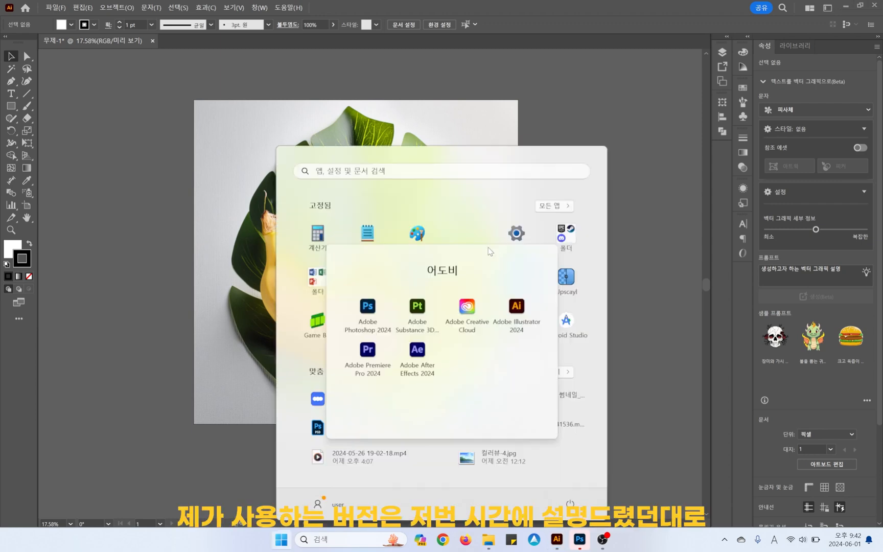
left_click(470, 314)
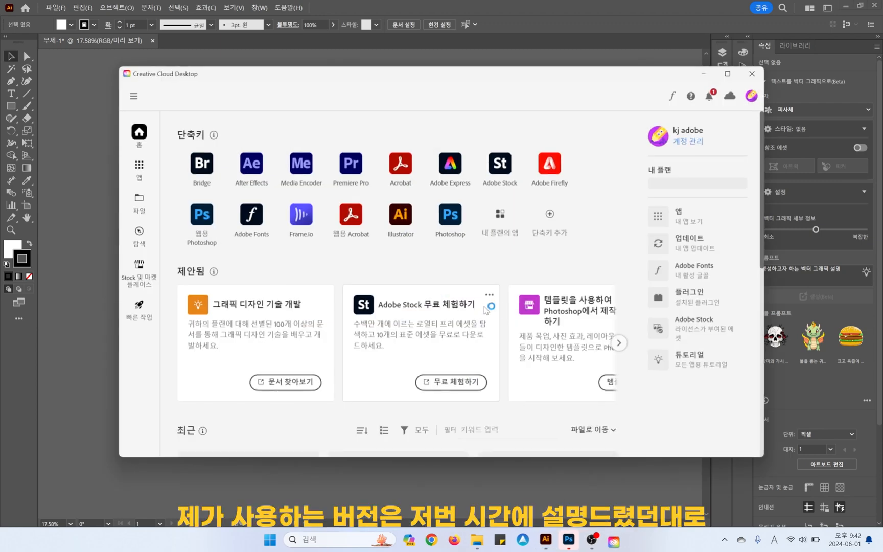
left_click_drag(262, 82, 208, 84)
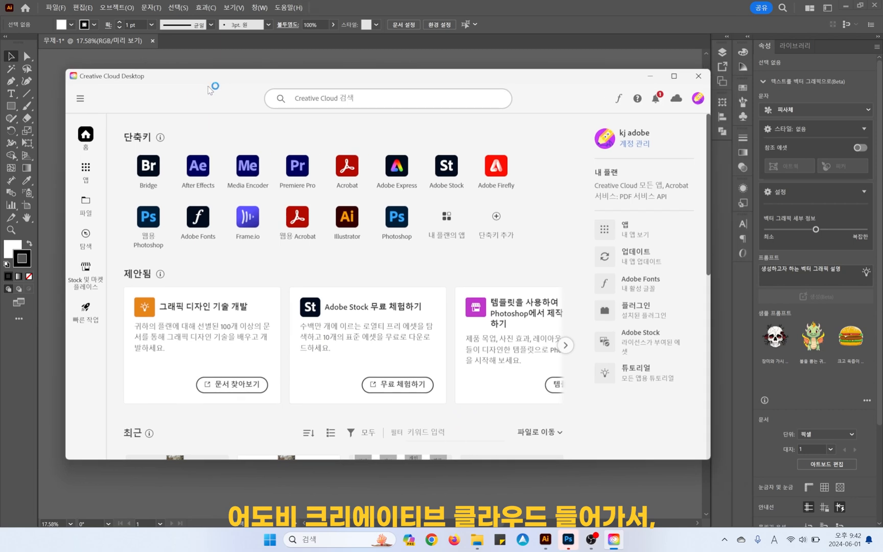
- Look up the installed Illustrator version in its product details among the Creative Cloud apps
left_click(88, 169)
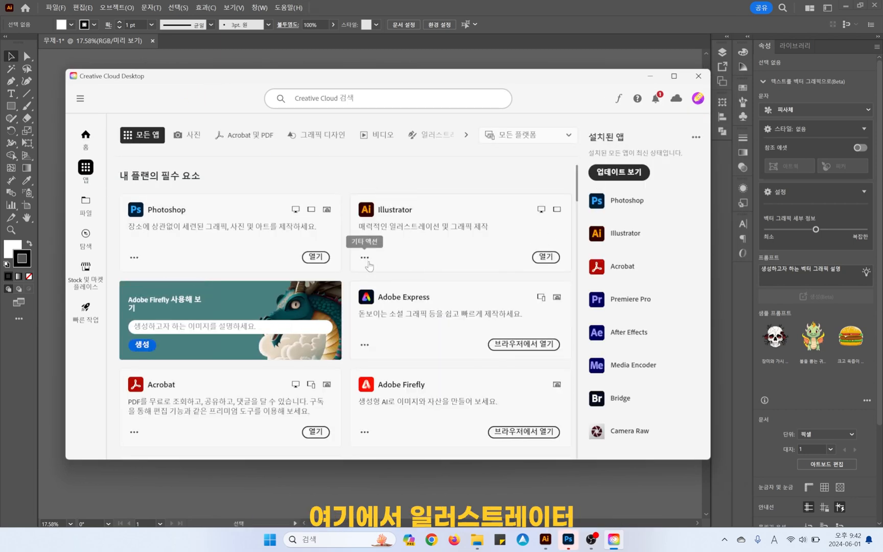
left_click(364, 258)
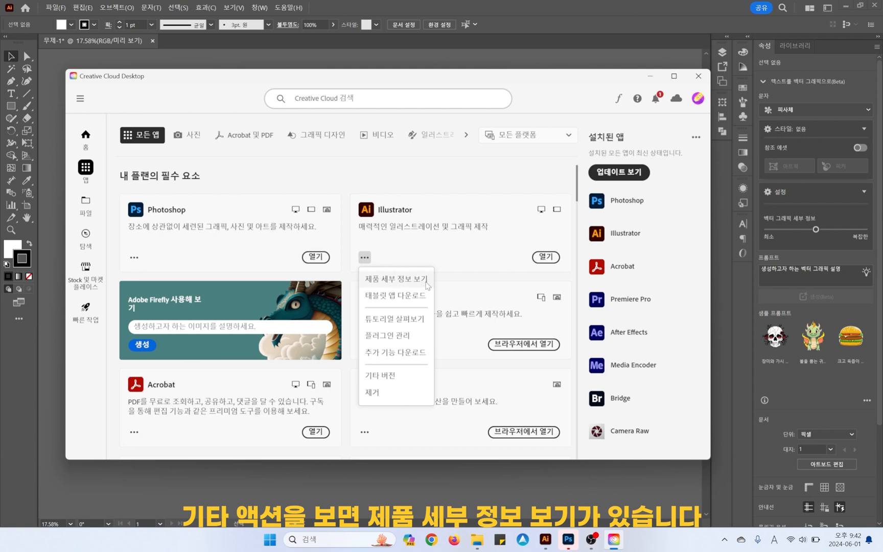
left_click(427, 286)
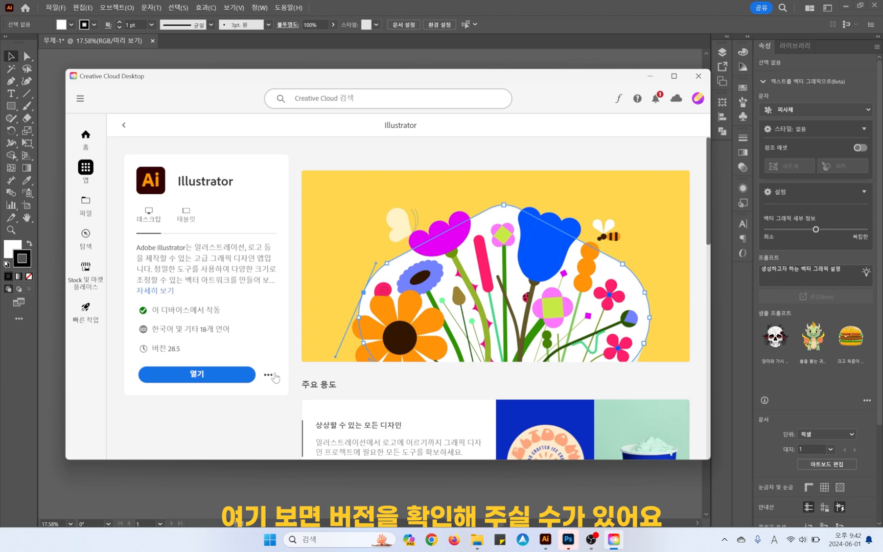
left_click(268, 375)
left_click(276, 336)
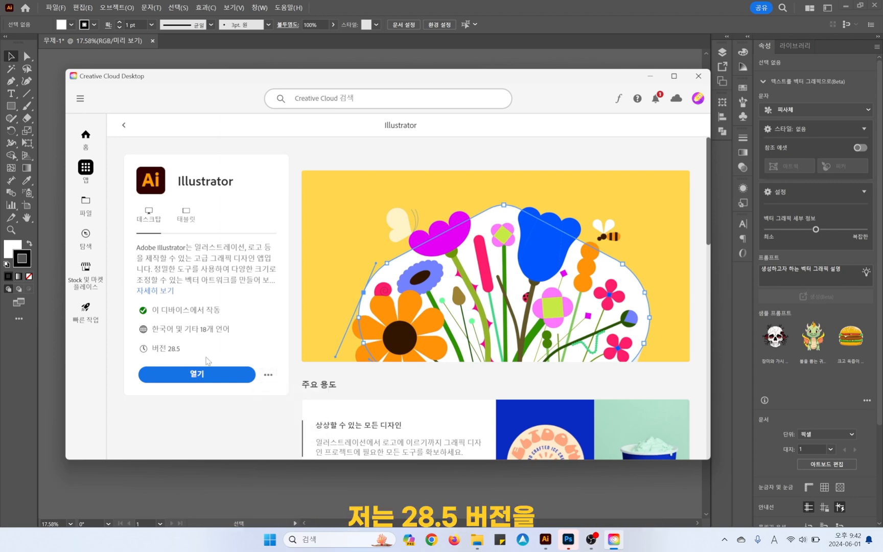
left_click(215, 374)
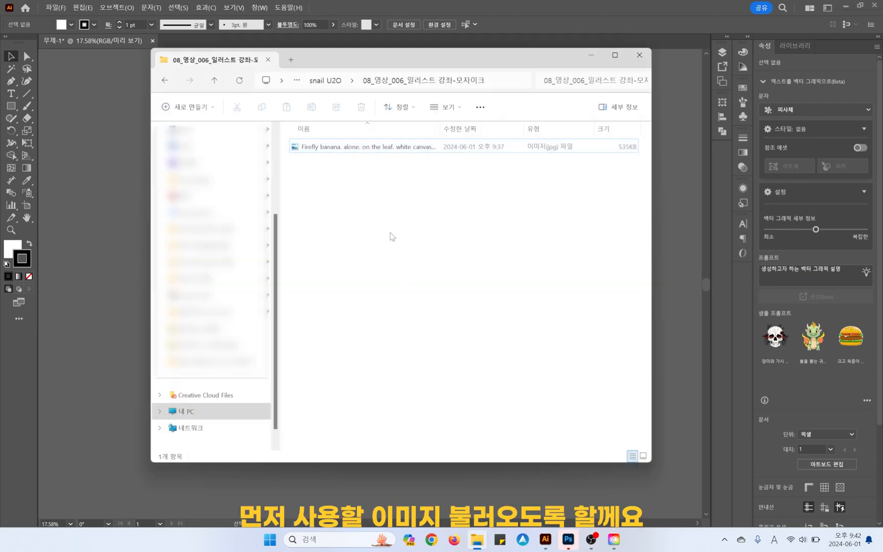
- Place the Firefly banana-on-leaf JPG from the project folder onto the Illustrator artboard
left_click(380, 146)
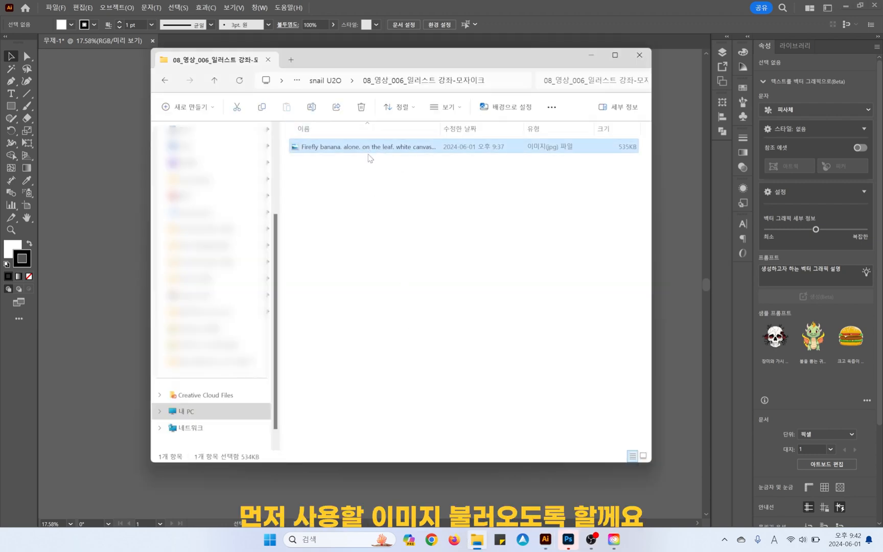
left_click_drag(380, 148, 372, 302)
left_click(112, 424)
left_click(547, 309)
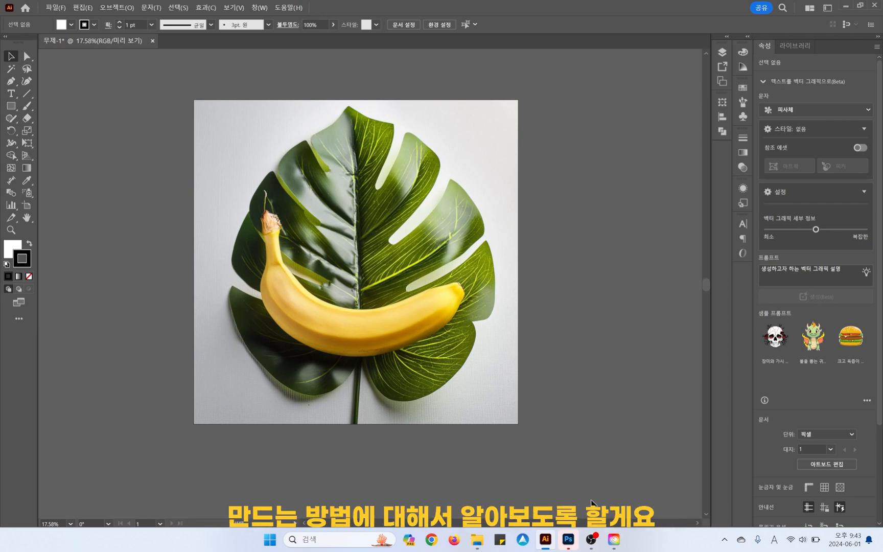
scroll(594, 464, "up", 3)
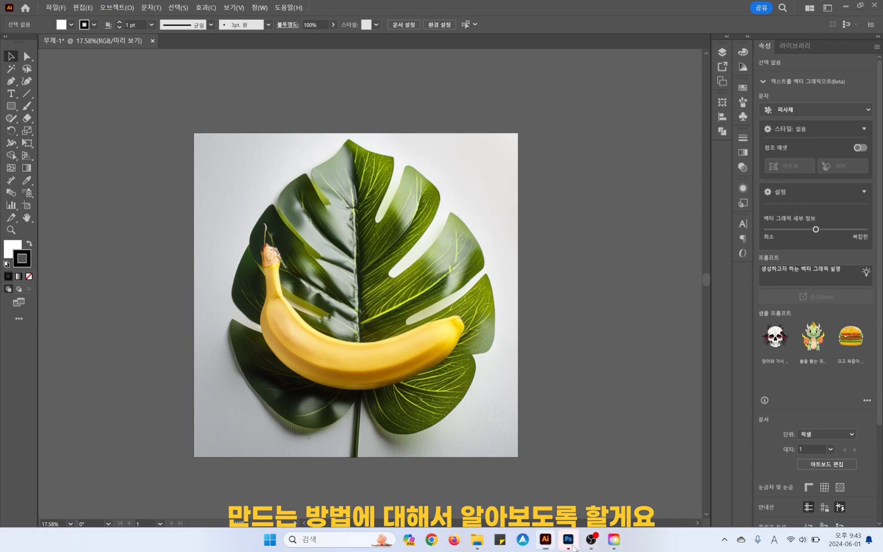
- Switch to Photoshop, close 바나나 누끼.psd and open the Firefly banana-on-leaf JPG from the project folder
left_click(568, 539)
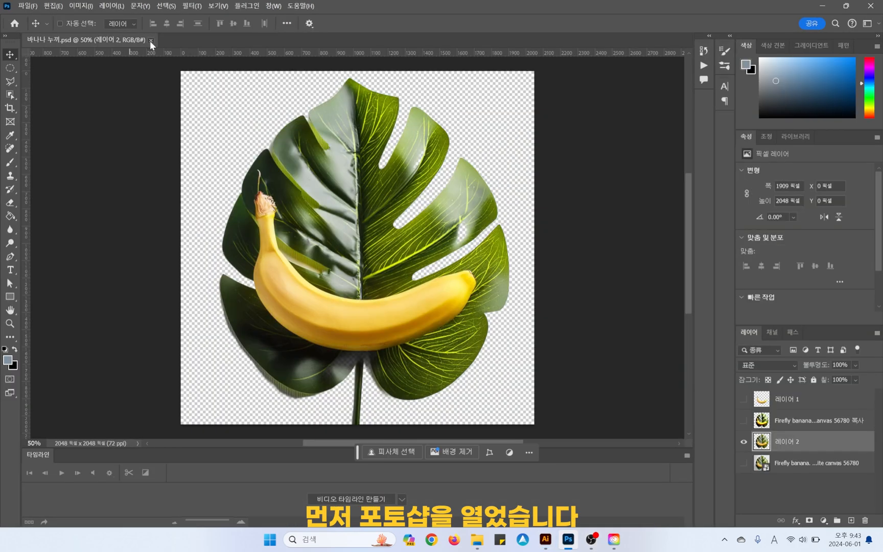
left_click(150, 41)
left_click(477, 539)
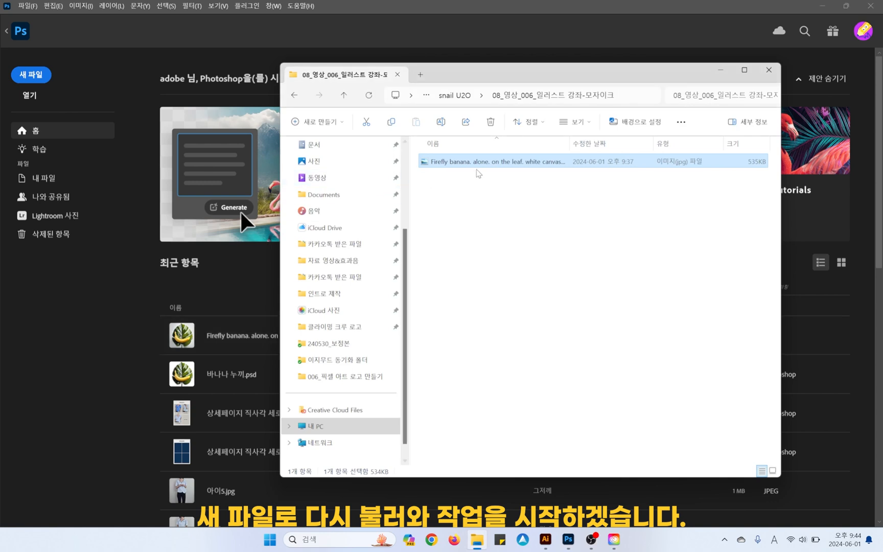
left_click_drag(480, 163, 235, 280)
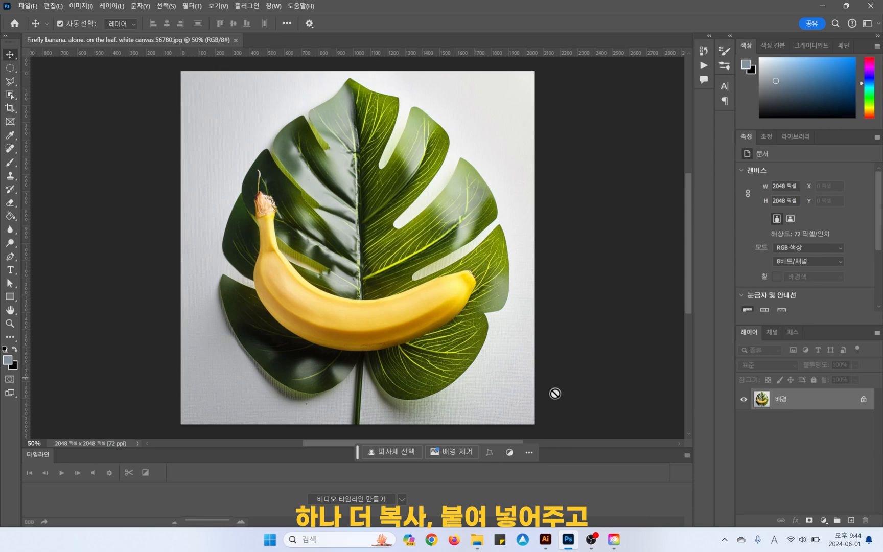
- Duplicate the whole image onto a new layer and hide the original 배경 layer
key("ctrl+c")
key("ctrl+v")
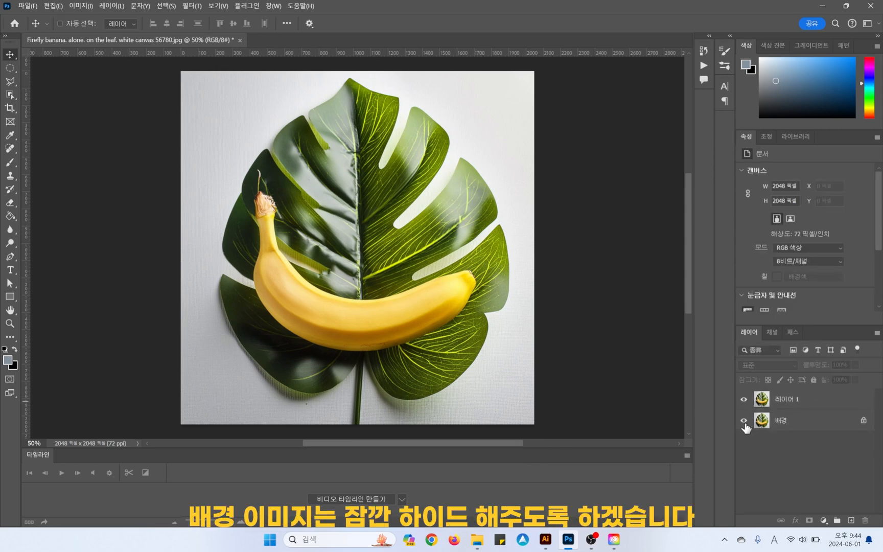
left_click(744, 420)
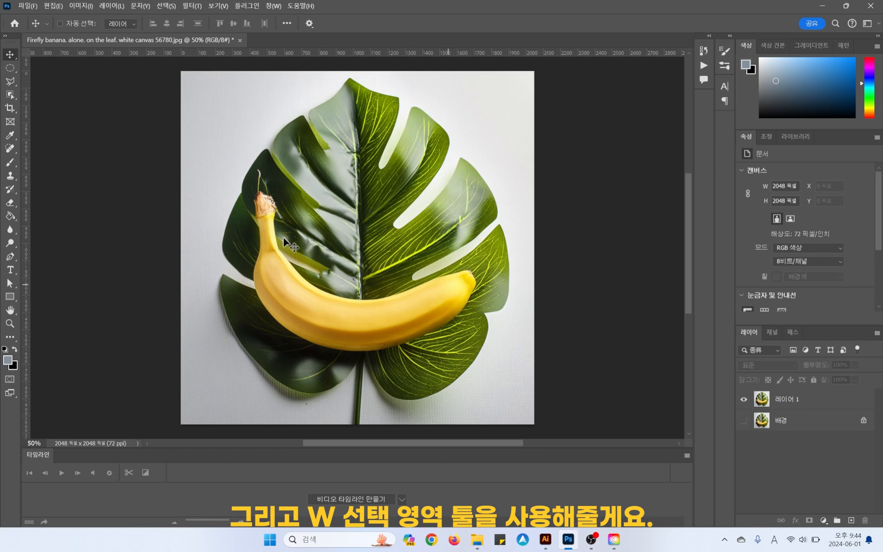
- Select the banana and all the leaf parts on the copied layer with the Object Selection tool
key("w")
left_click(814, 407)
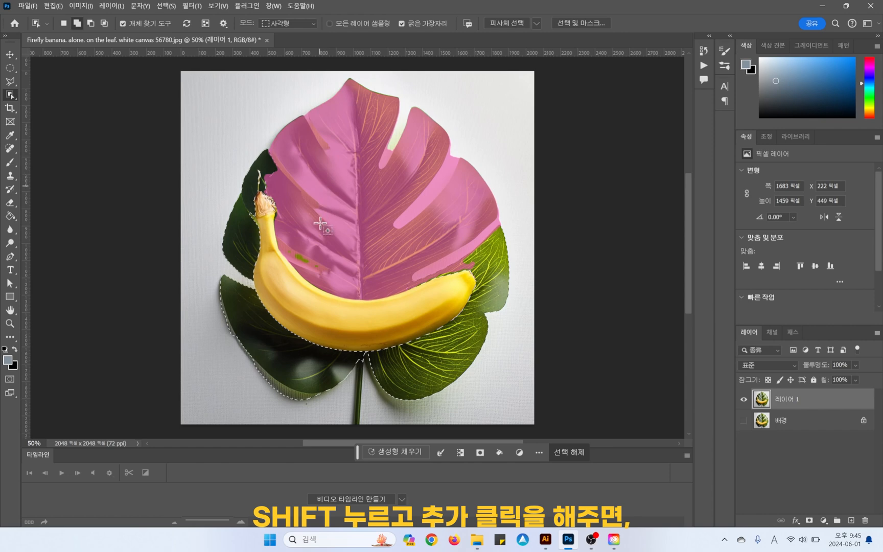
left_click(319, 224, "shift")
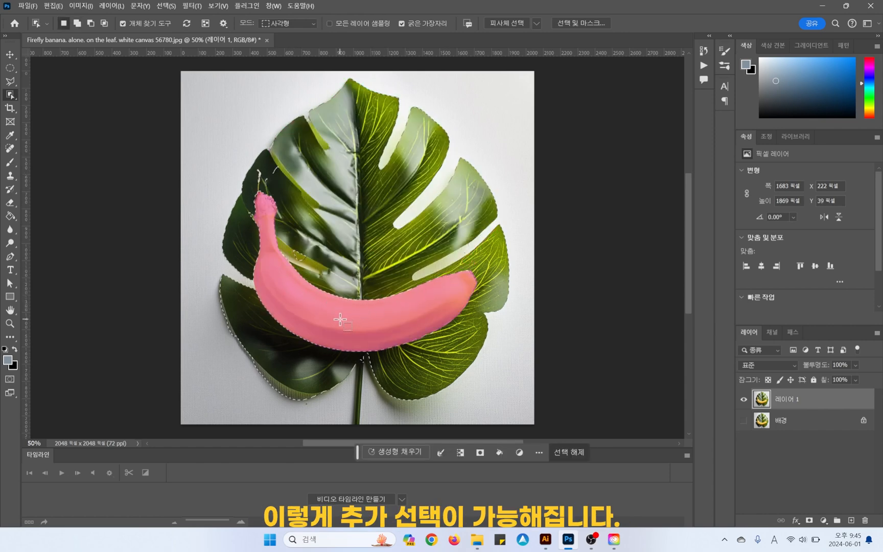
left_click(320, 310, "shift")
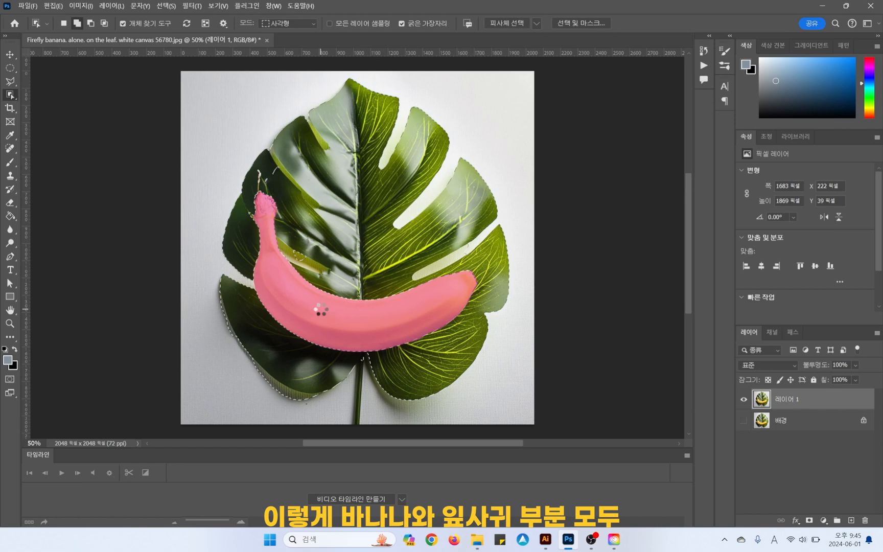
left_click(305, 317, "shift")
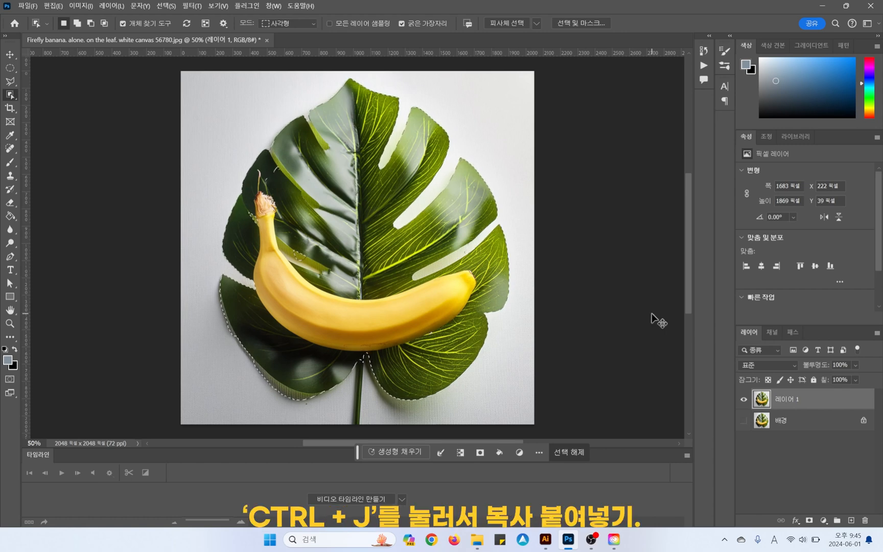
- Copy the selected banana and leaf to a new layer and hide 레이어 1 beneath it
key("ctrl+j")
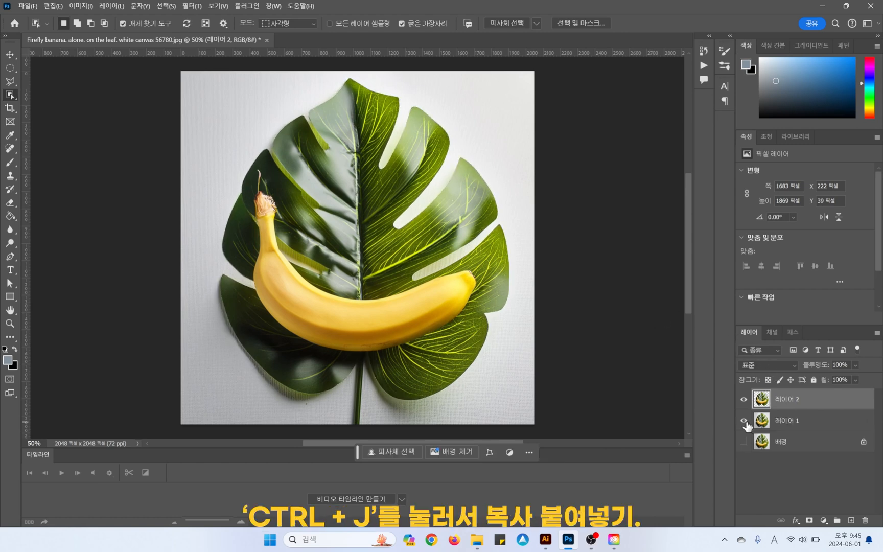
left_click(743, 421)
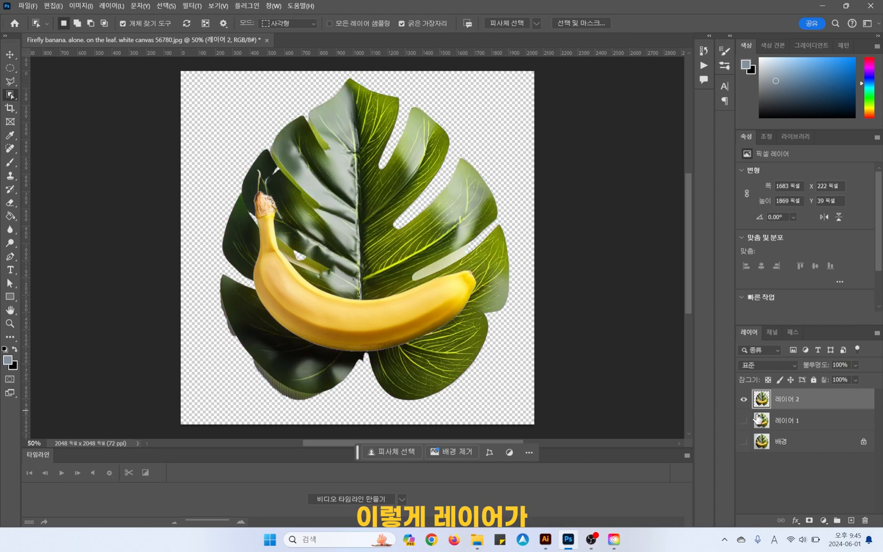
key("v")
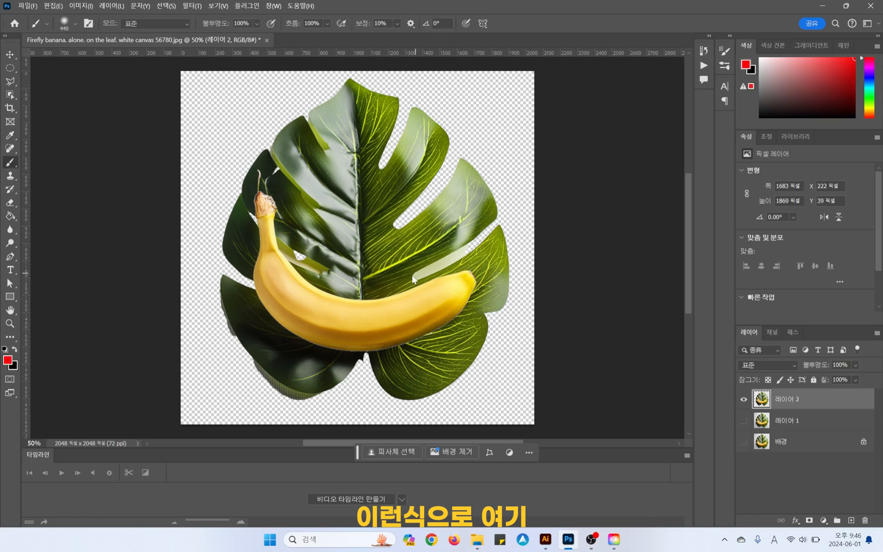
- Circle the flawed cutout areas with red brush strokes on a new layer, and delete that layer
key("ctrl+shift+alt+n")
left_click_drag(467, 285, 419, 303)
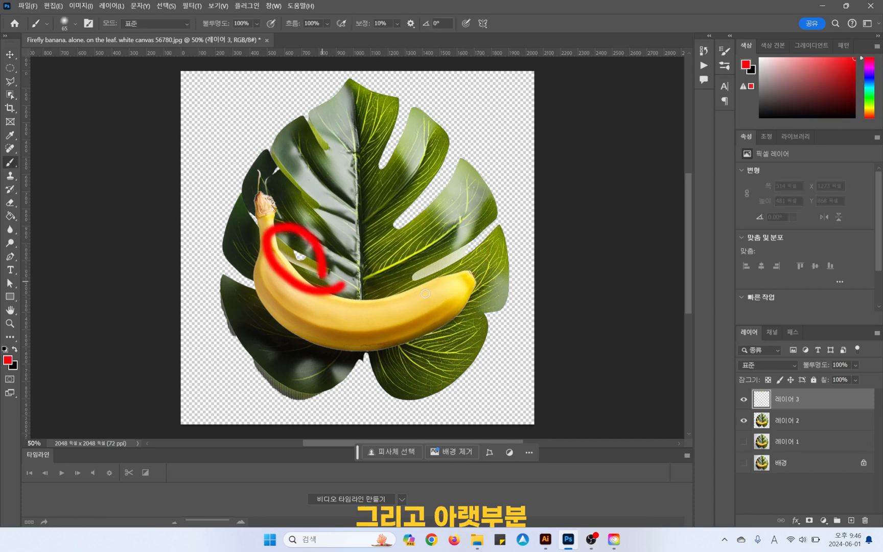
mouse_move(404, 250)
left_mouse_down()
mouse_move(473, 259)
mouse_move(424, 302)
left_mouse_up()
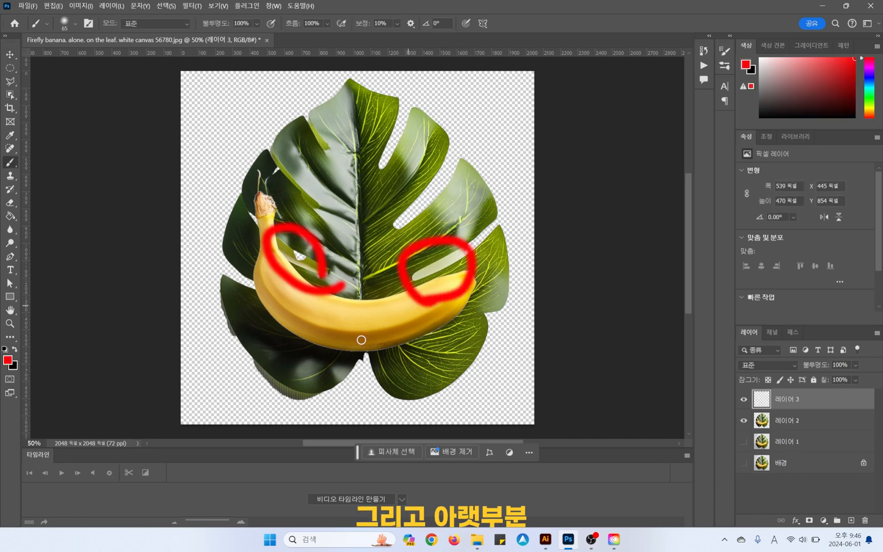
mouse_move(362, 340)
left_mouse_down()
mouse_move(343, 422)
mouse_move(360, 427)
mouse_move(394, 359)
mouse_move(380, 333)
left_mouse_up()
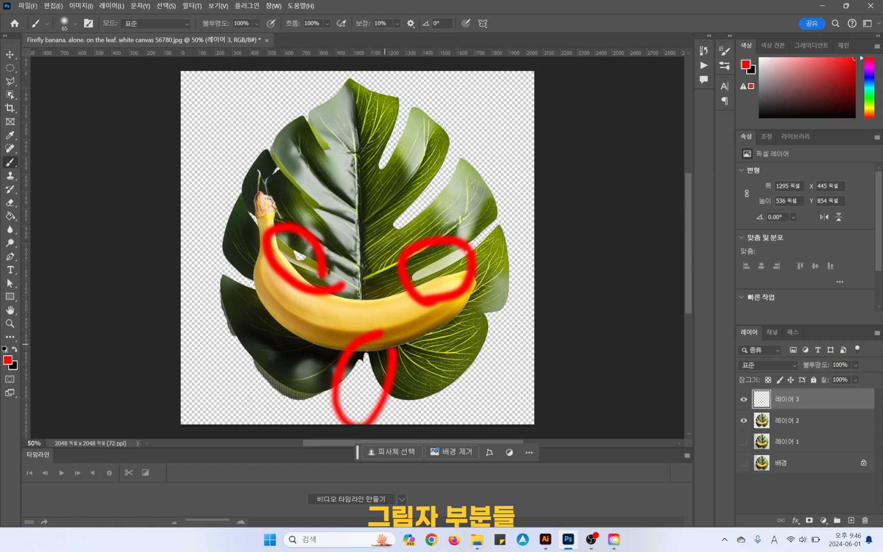
mouse_move(221, 282)
left_mouse_down()
mouse_move(304, 366)
mouse_move(322, 389)
mouse_move(321, 406)
left_mouse_up()
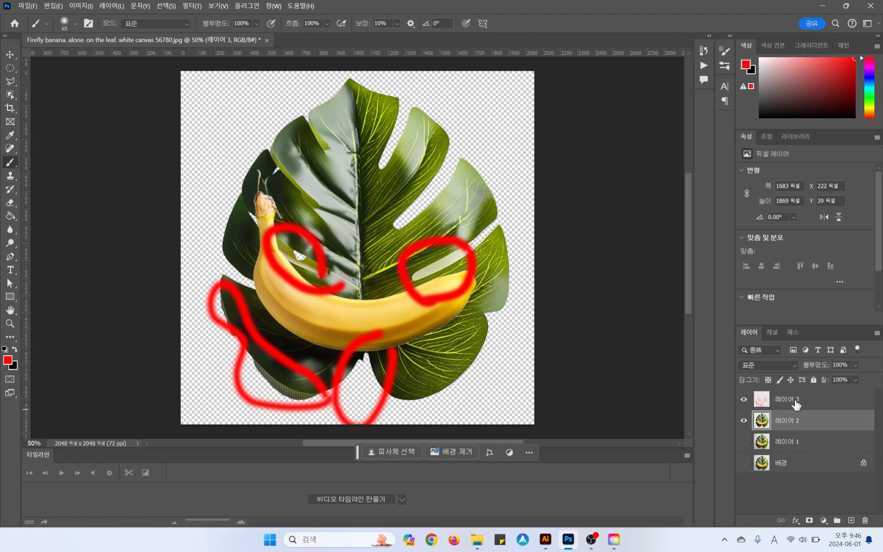
key("Delete")
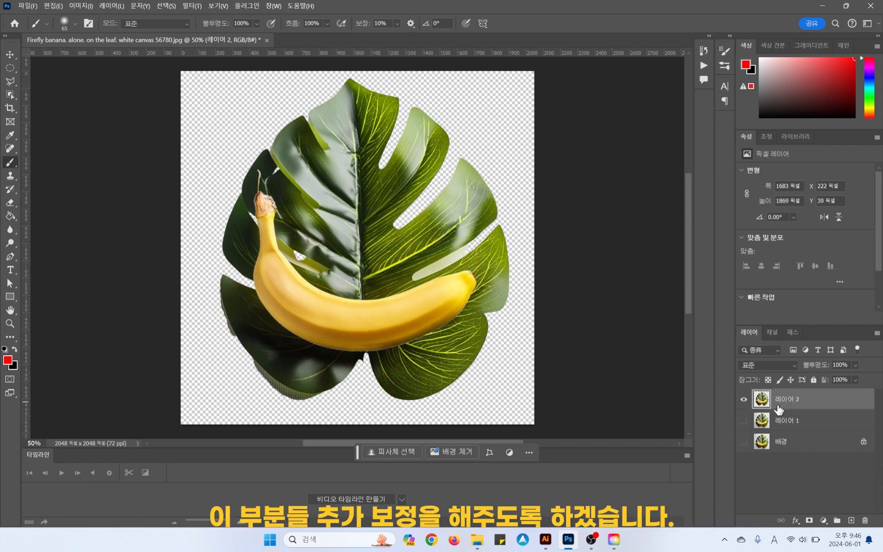
- Show the full-image copy 레이어 1 again, make it active and inspect the leaf edges up close
left_click(743, 419)
left_click(787, 420)
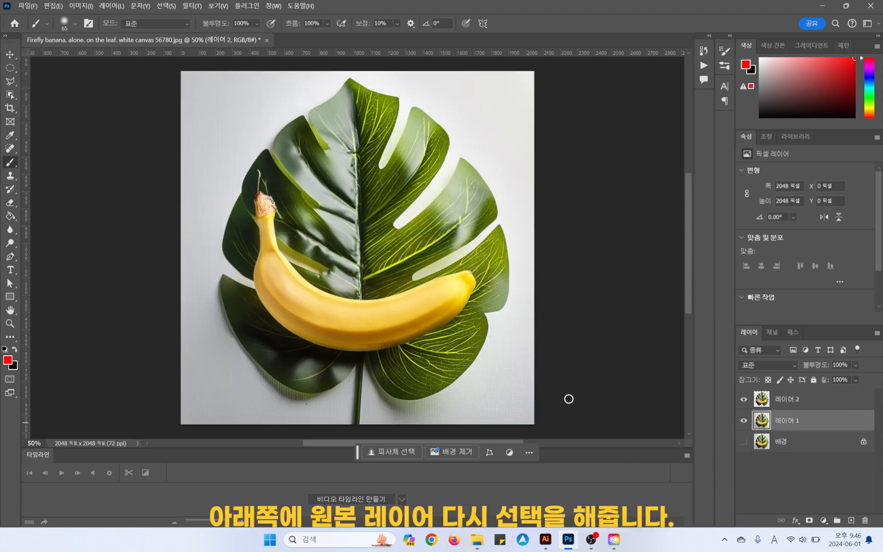
key("v")
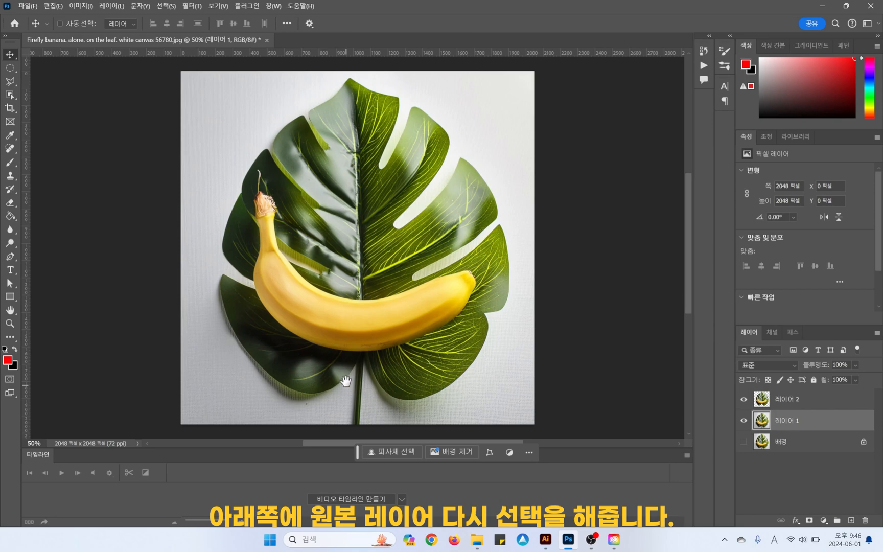
left_click_drag(341, 371, 389, 380)
left_click_drag(502, 274, 462, 285)
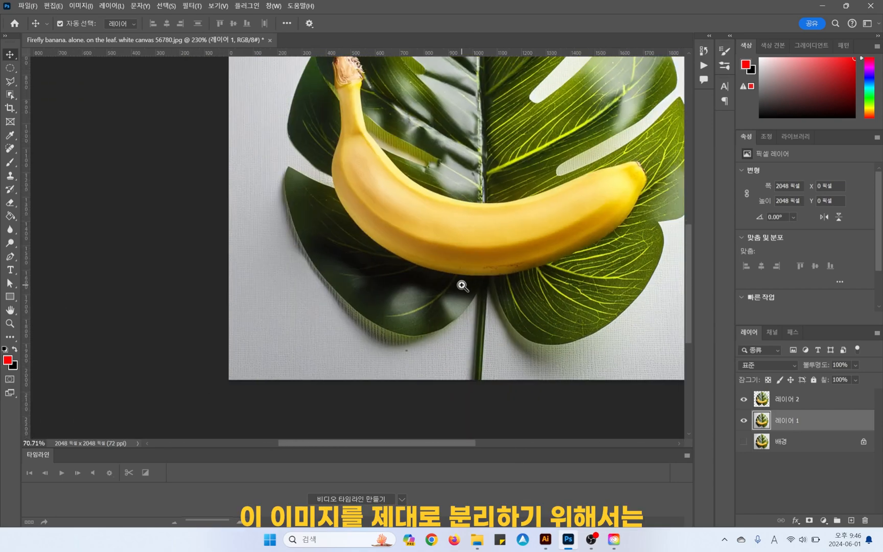
left_click_drag(585, 230, 479, 249)
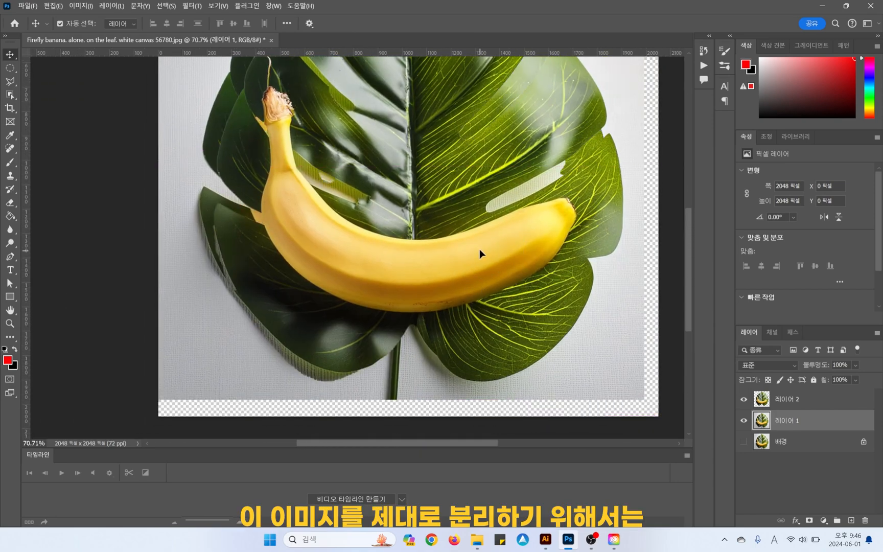
left_click(577, 352)
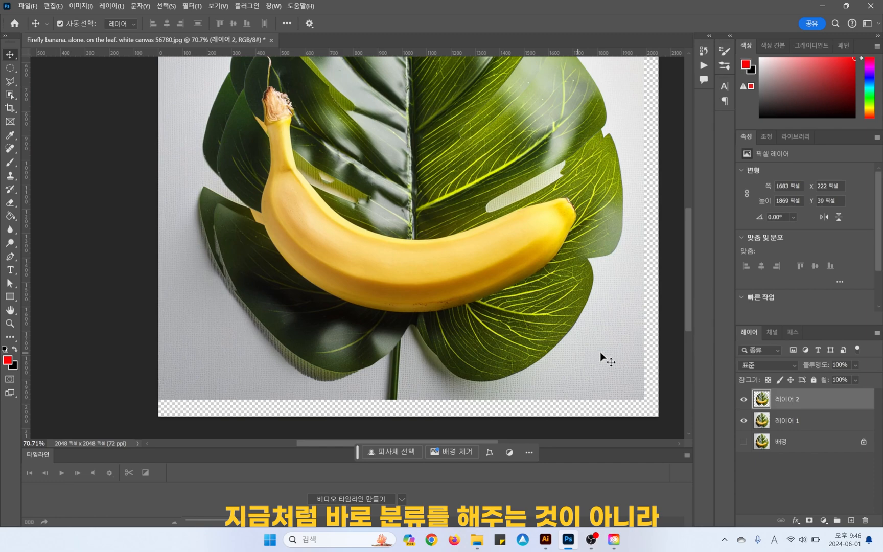
- Undo the layer shift and the banana-and-leaf cutout, back to the full-image copy, with the image at 50% zoom
key("ctrl+z")
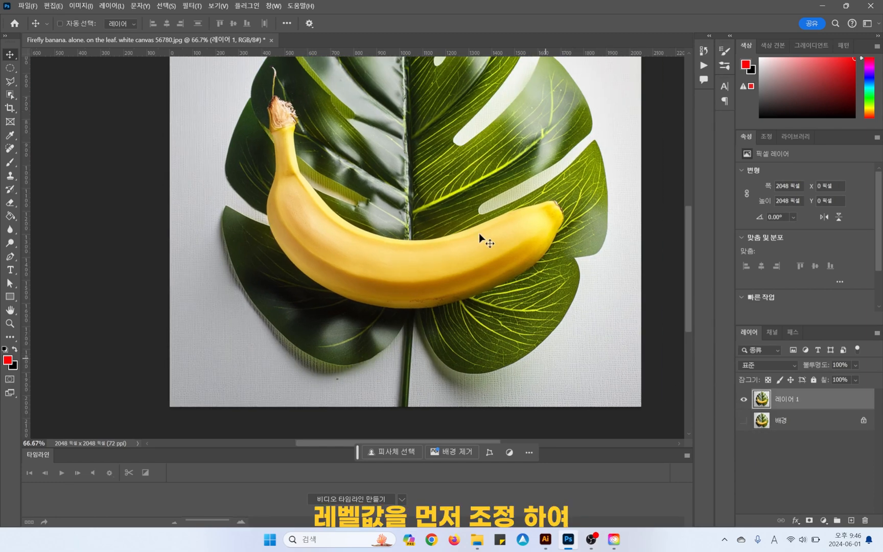
key("ctrl+minus")
left_click_drag(460, 266, 457, 284)
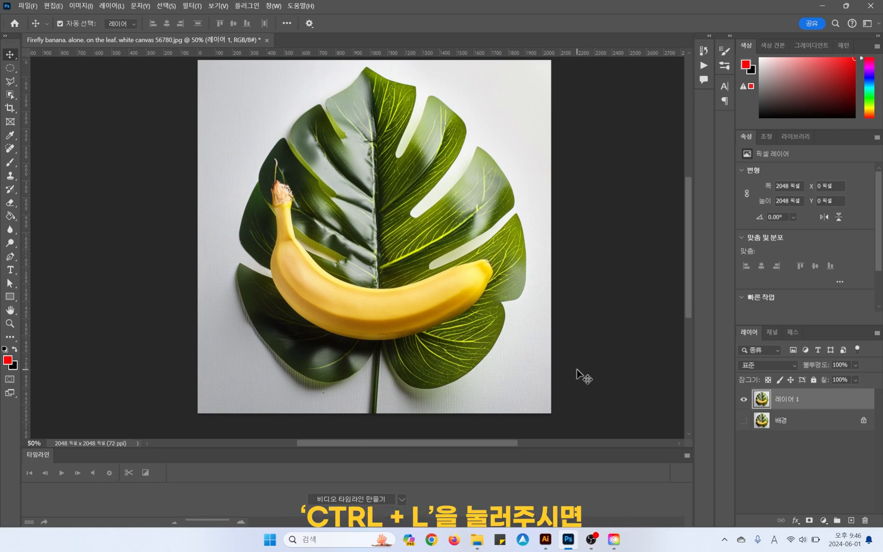
- Apply Levels to 레이어 1 with input levels of 21, 1.04 and 210 to whiten the background around the leaf
key("ctrl+l")
left_click_drag(652, 60, 620, 73)
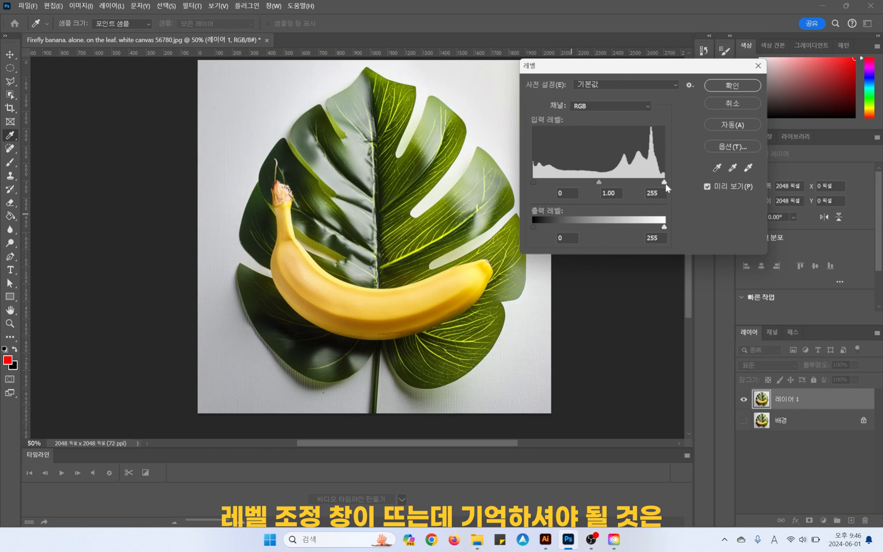
left_click_drag(664, 183, 647, 184)
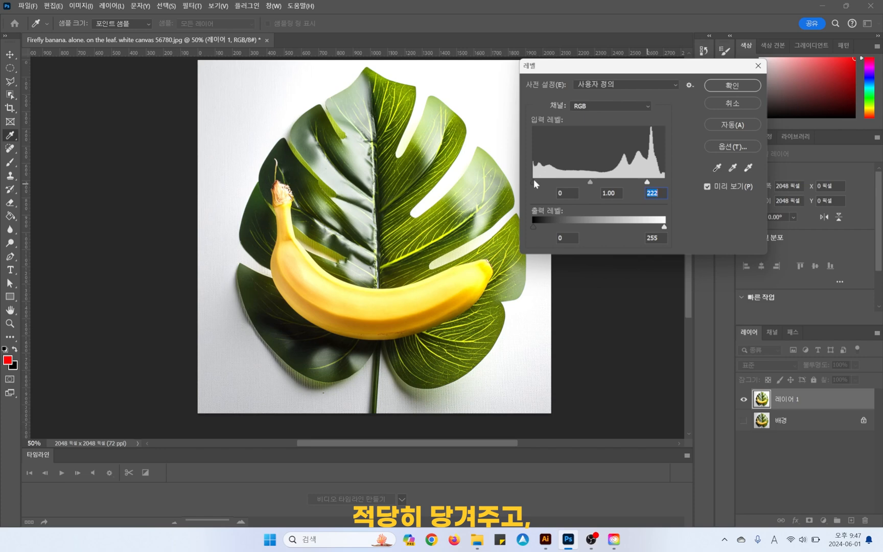
left_click_drag(591, 182, 577, 184)
left_click_drag(533, 181, 543, 182)
left_click_drag(620, 74, 648, 75)
left_click_drag(675, 182, 671, 182)
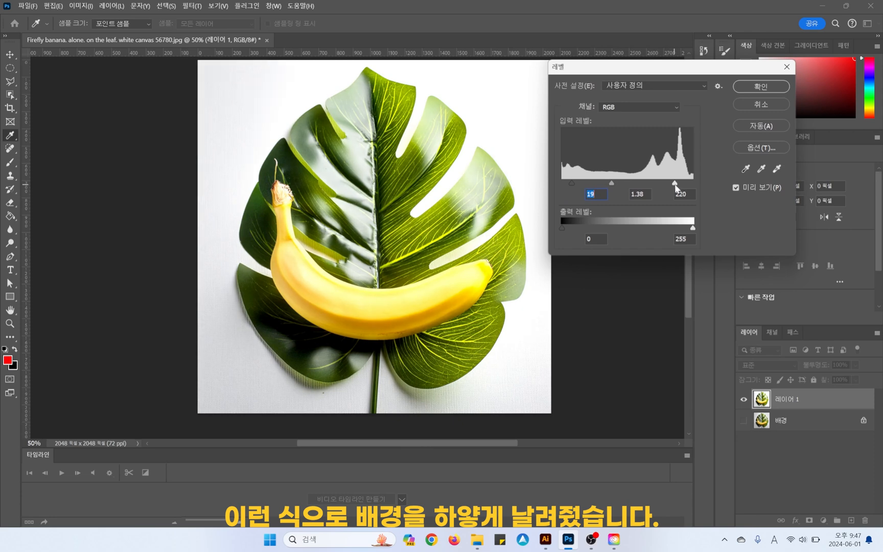
left_click_drag(600, 72, 615, 70)
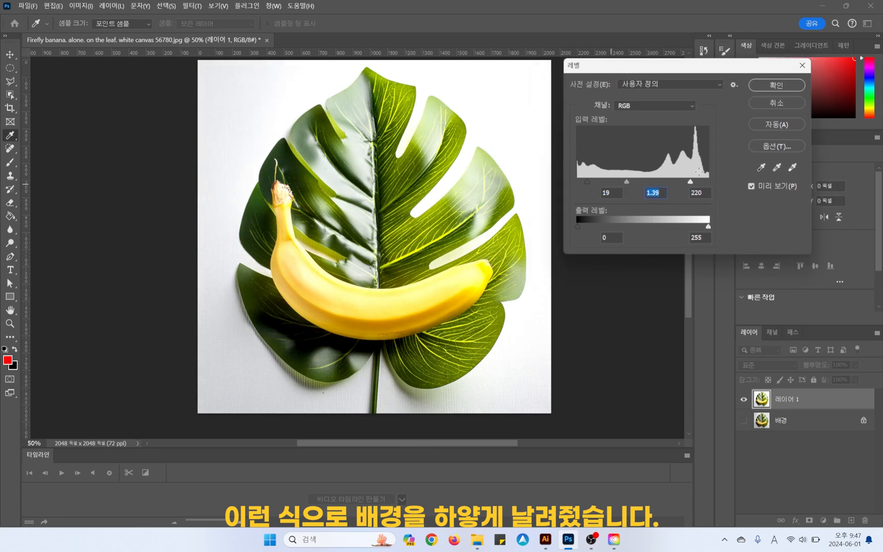
left_click(685, 183)
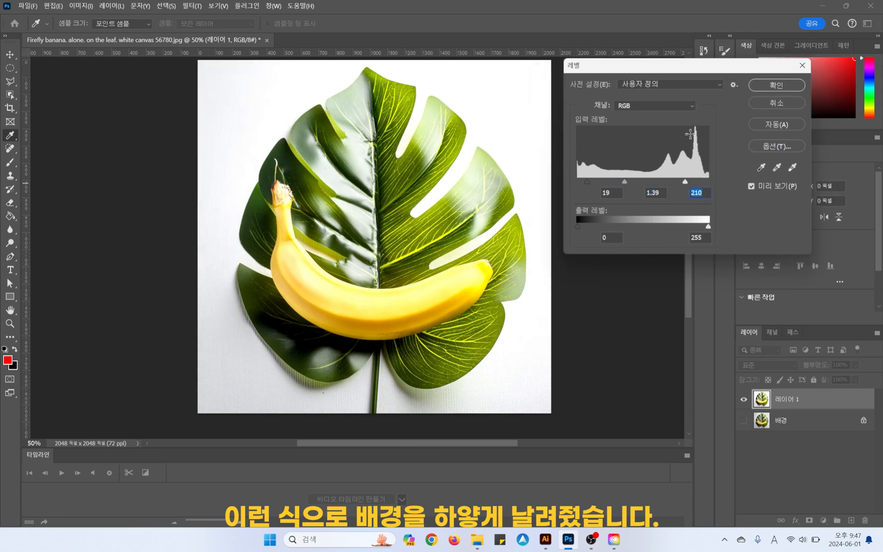
left_click(627, 183)
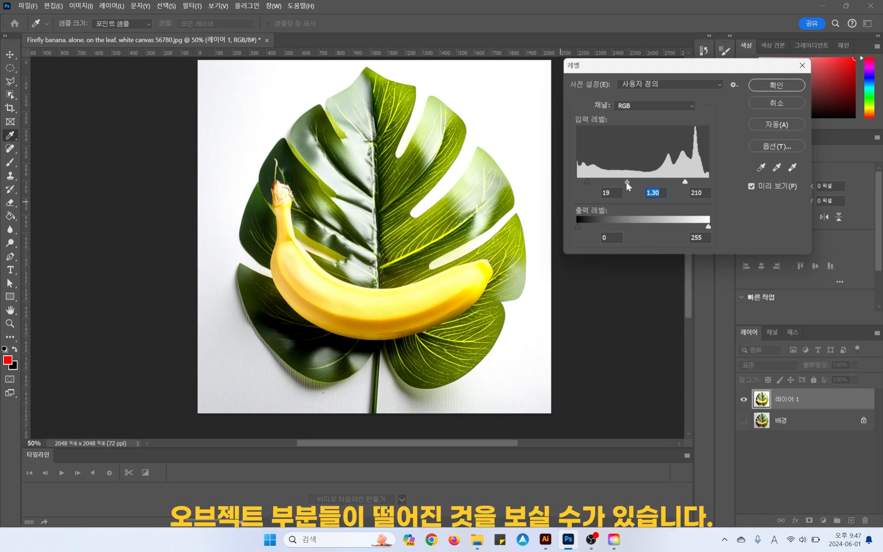
left_click_drag(630, 181, 588, 182)
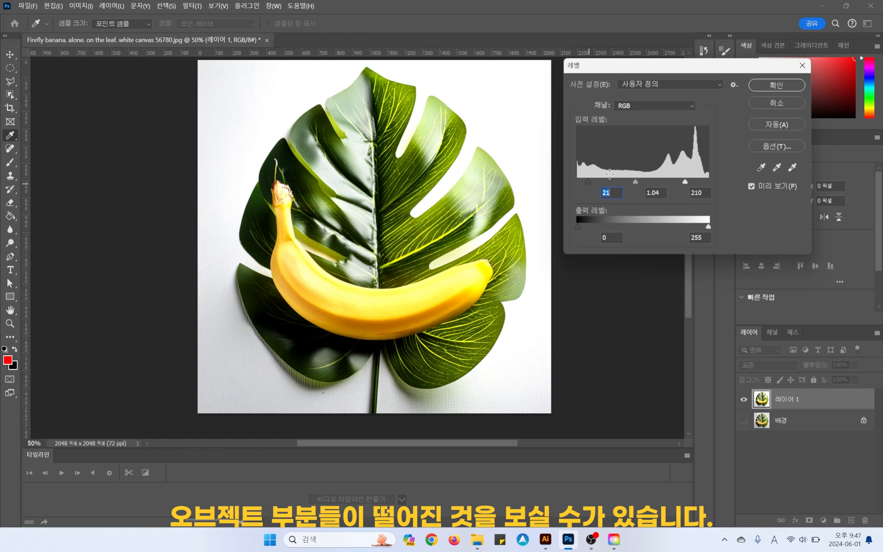
left_click(775, 86)
- Select the background of 레이어 1 with the Object Selection tool and invert the selection to the banana and leaf
key("v")
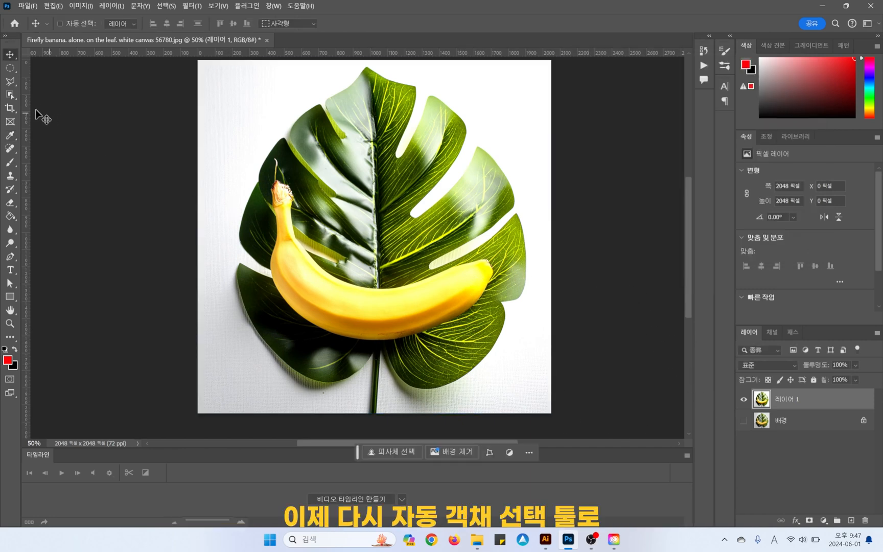
left_click(10, 95)
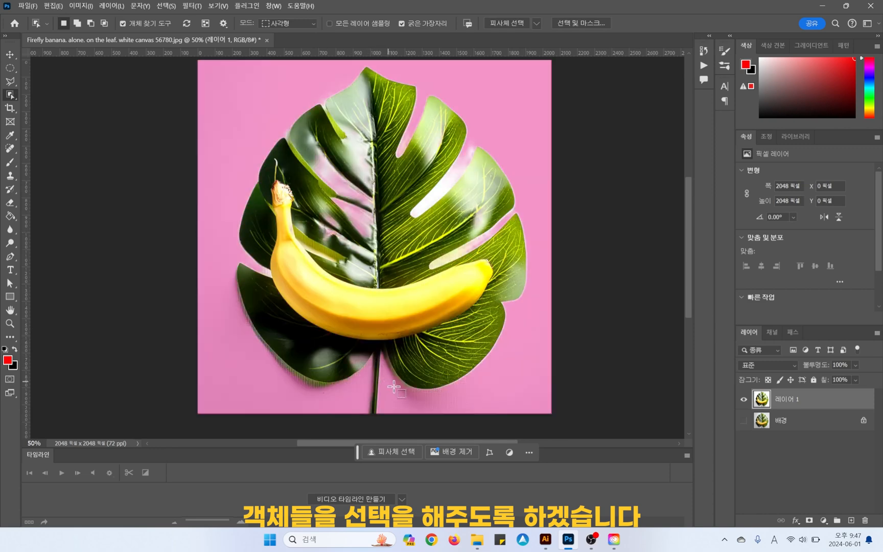
left_click(513, 388)
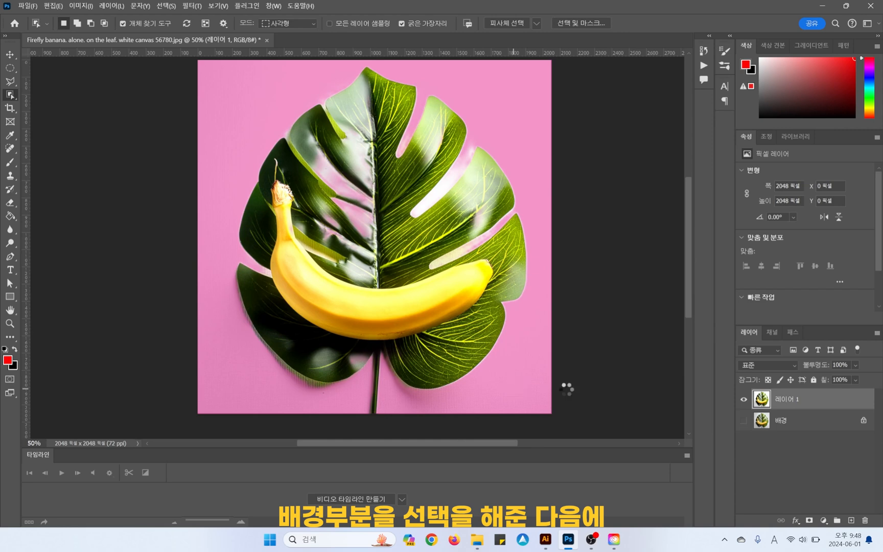
right_click(410, 247)
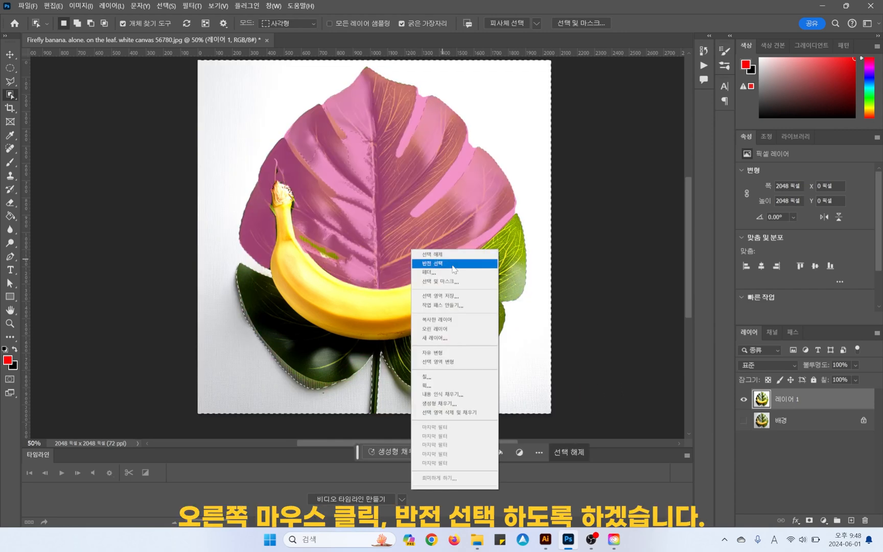
left_click(424, 258)
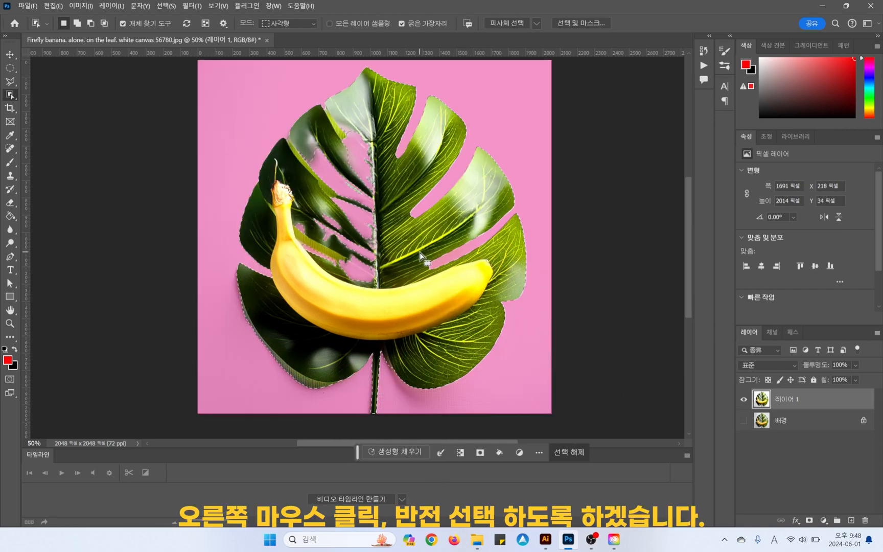
- Copy the selected banana and leaf from the 배경 layer to a new layer and hide 레이어 1
key("v")
left_click(758, 424)
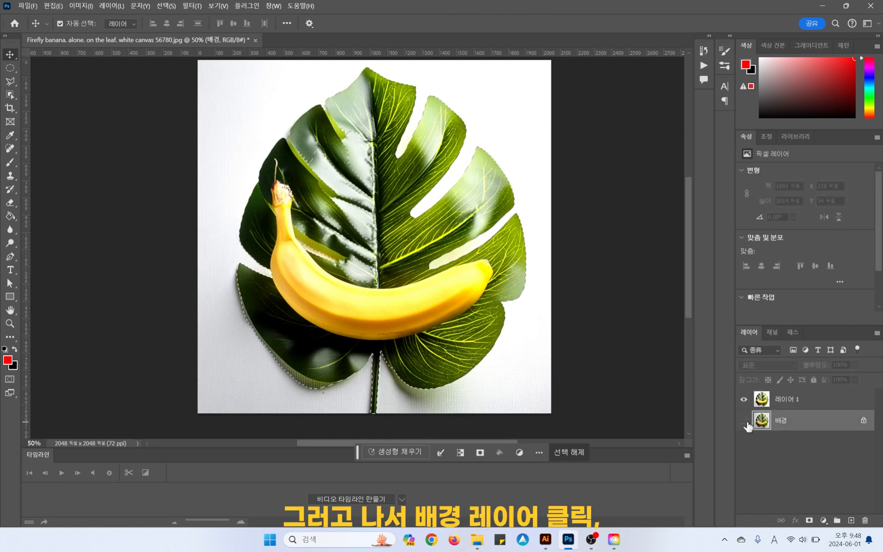
key("ctrl+j")
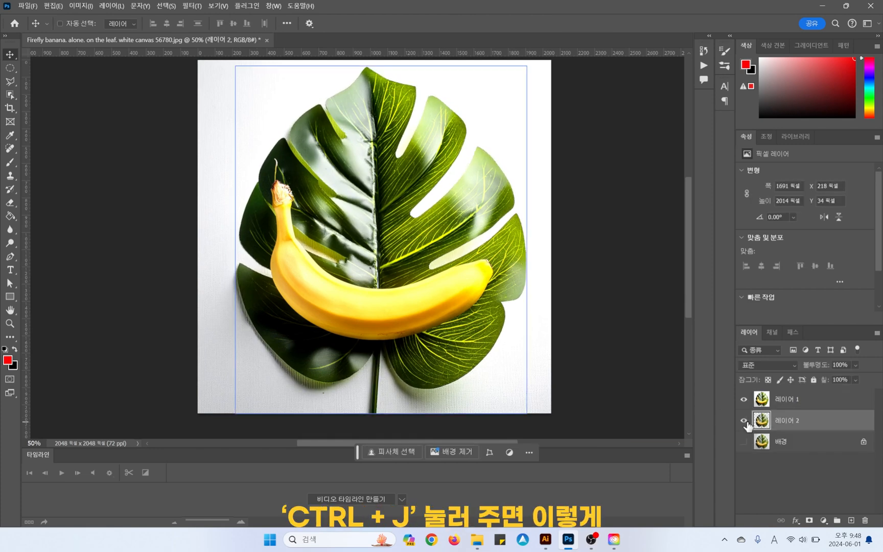
left_click(743, 399)
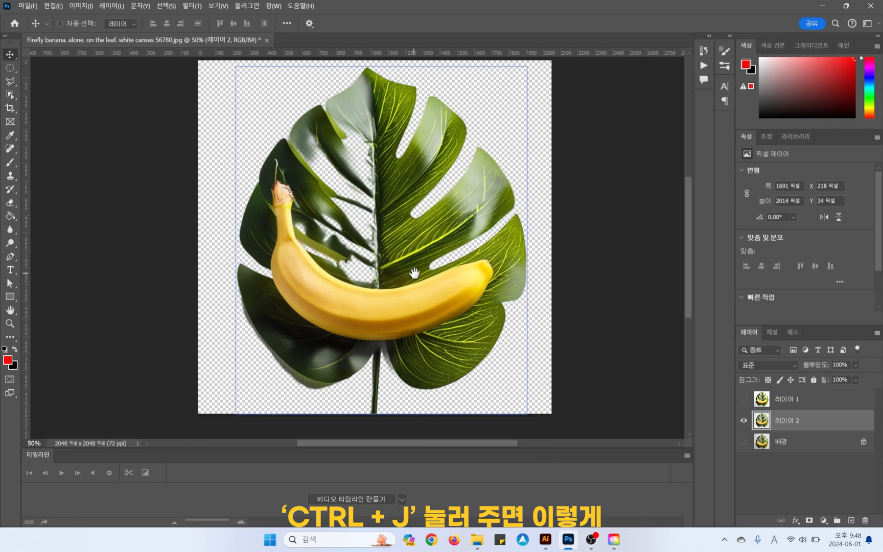
- Compare the new cutout with 레이어 1 to check for missing areas in the middle of the leaf
scroll(414, 274, "up", 4)
scroll(422, 284, "down", 3)
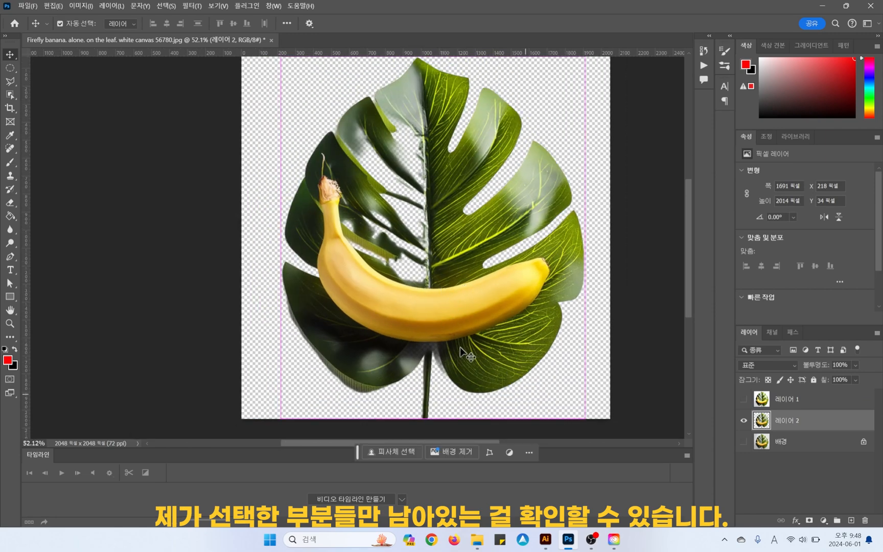
key("ctrl")
left_click(744, 399)
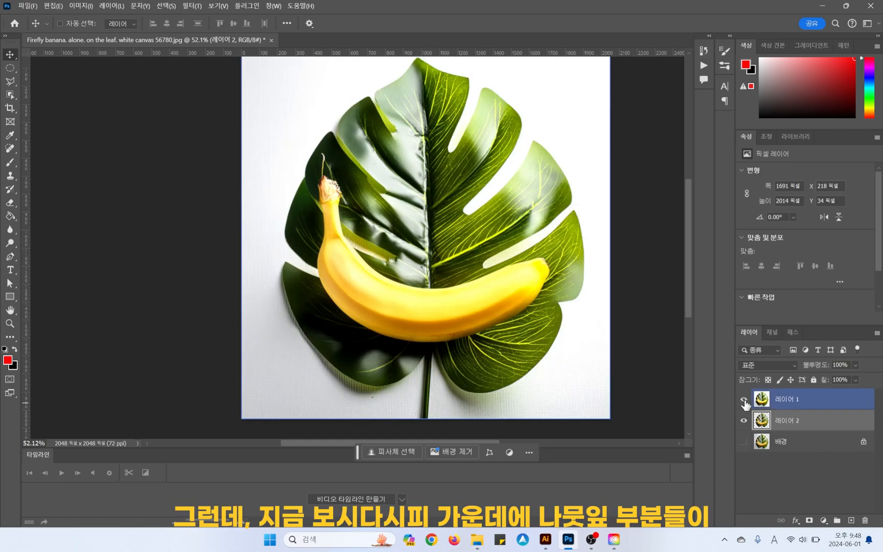
left_click(744, 399)
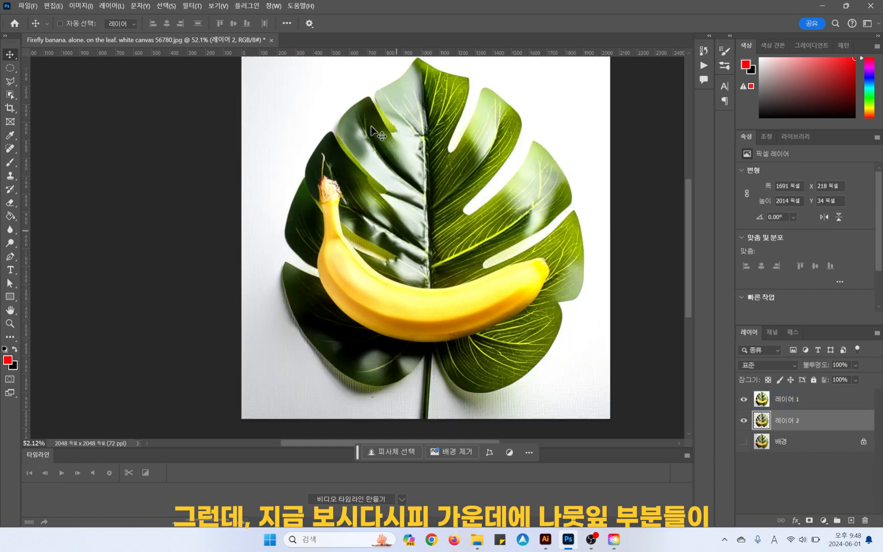
left_click(744, 399)
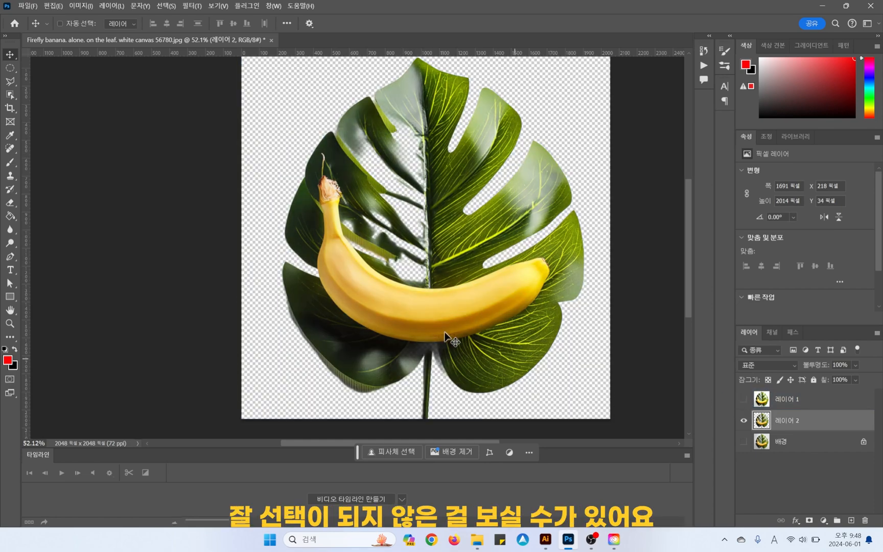
- Show the 배경 layer, load the outline of 레이어 2 as a selection and turn it into a layer mask on 레이어 2
key("b")
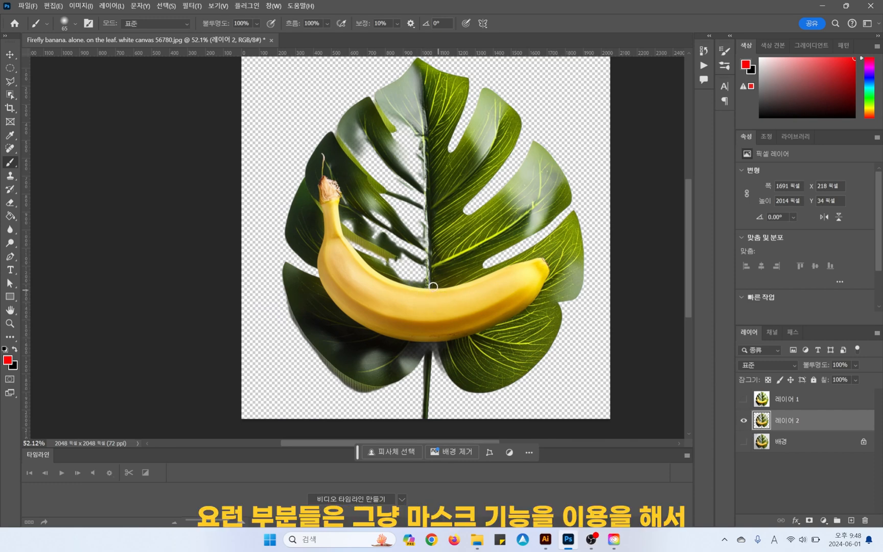
mouse_move(400, 266)
left_mouse_down("alt")
mouse_move(406, 417)
mouse_move(409, 280)
mouse_move(445, 326)
left_mouse_up("alt")
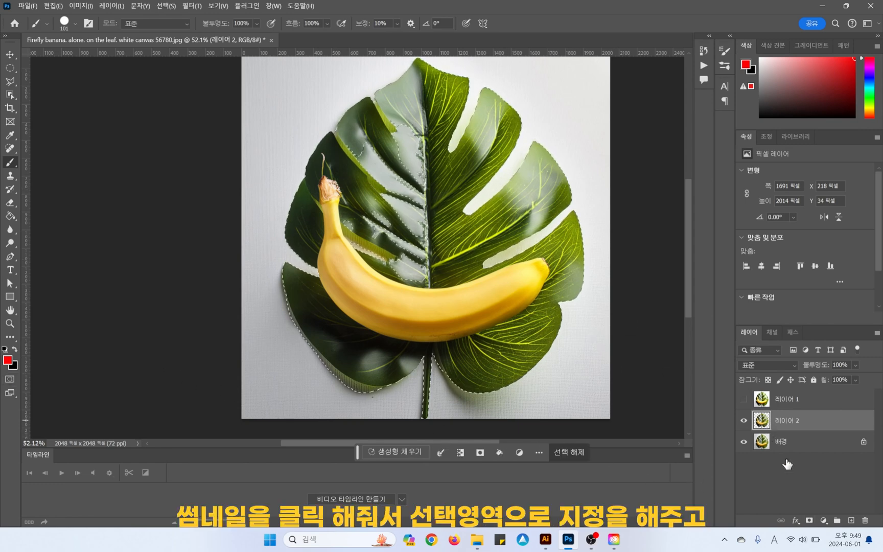
left_click(809, 521)
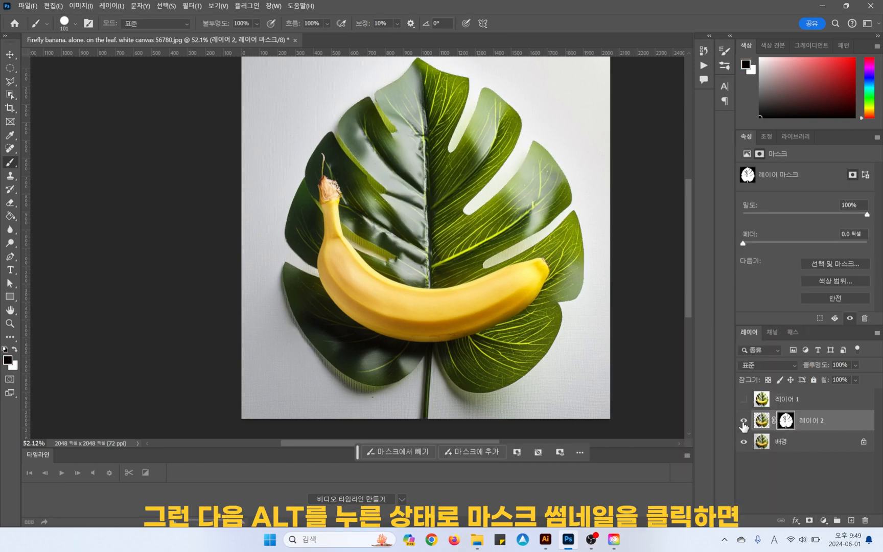
- Paint the dark gaps inside the leaf white on the 레이어 2 mask with a 188 px brush, and return to the image view
left_click(787, 422, "alt")
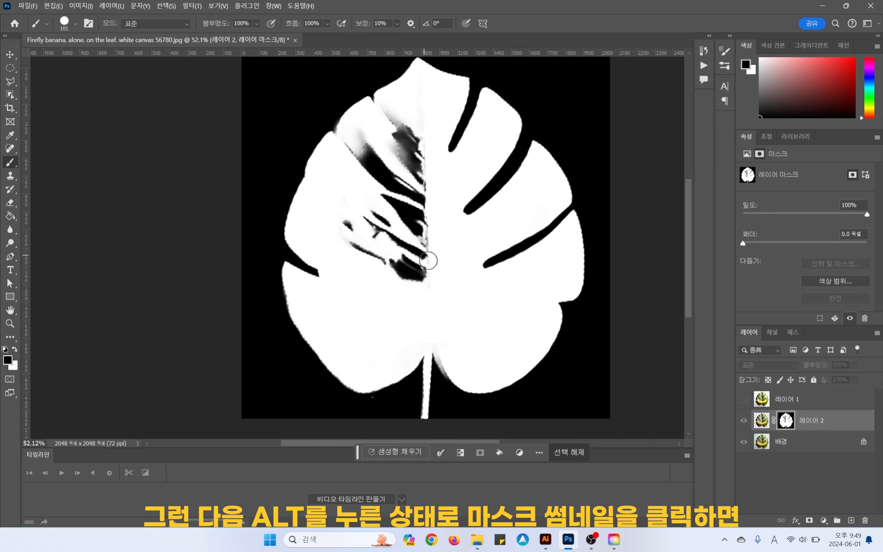
left_click_drag(434, 234, 419, 255)
key("ctrl+d")
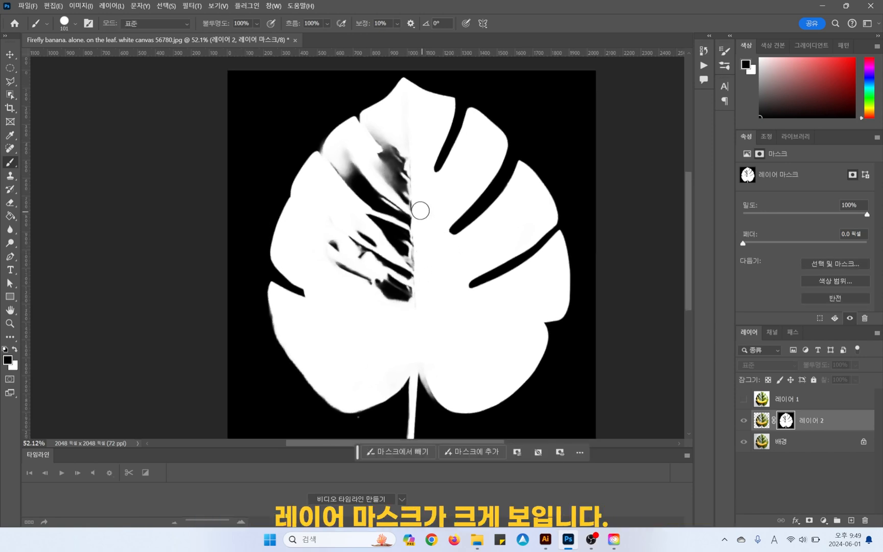
left_click(472, 315, "alt")
mouse_move(403, 289)
left_mouse_down()
mouse_move(405, 159)
mouse_move(377, 132)
mouse_move(345, 168)
mouse_move(339, 162)
mouse_move(369, 206)
mouse_move(338, 168)
mouse_move(379, 170)
mouse_move(378, 191)
mouse_move(388, 179)
mouse_move(388, 301)
mouse_move(393, 274)
mouse_move(378, 304)
left_mouse_up()
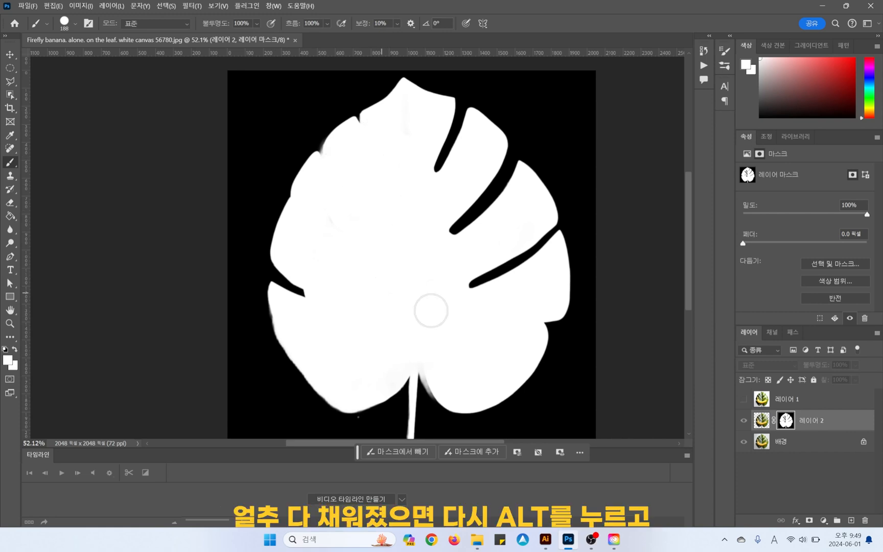
left_click(761, 420)
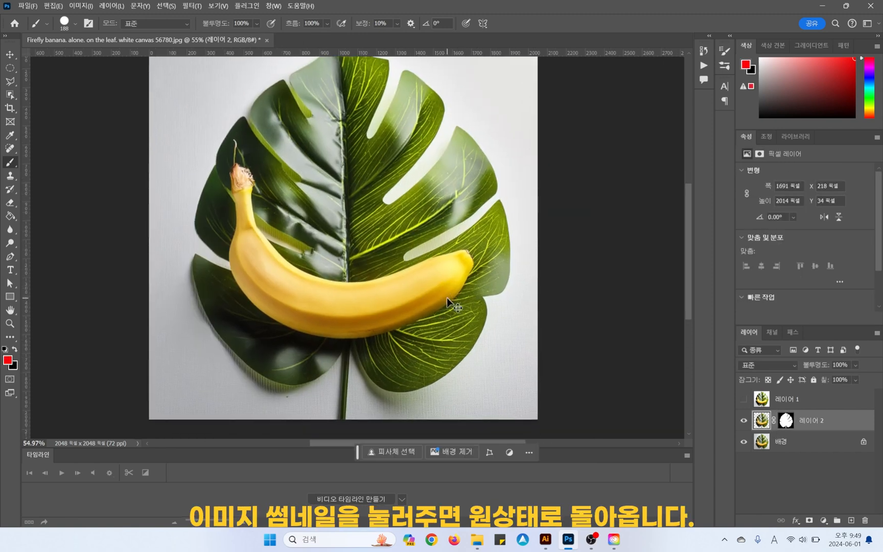
key("ctrl+minus")
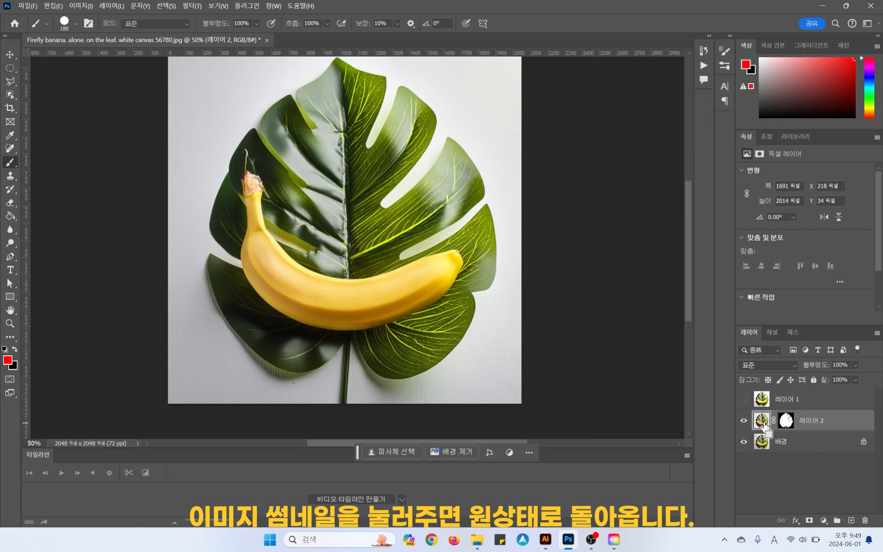
- Load the repaired mask as a selection, copy that area of 배경 to a new layer, and hide 레이어 2 and 배경
left_click(785, 423, "ctrl")
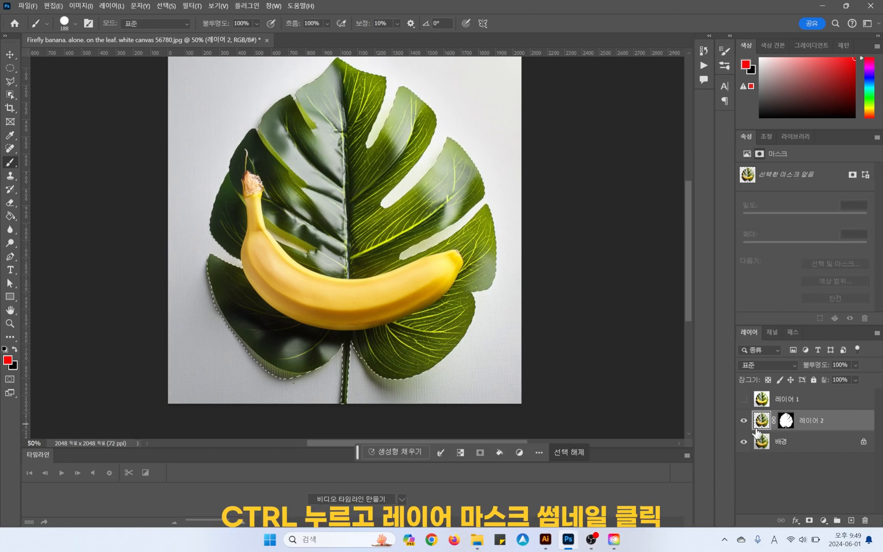
left_click(791, 448)
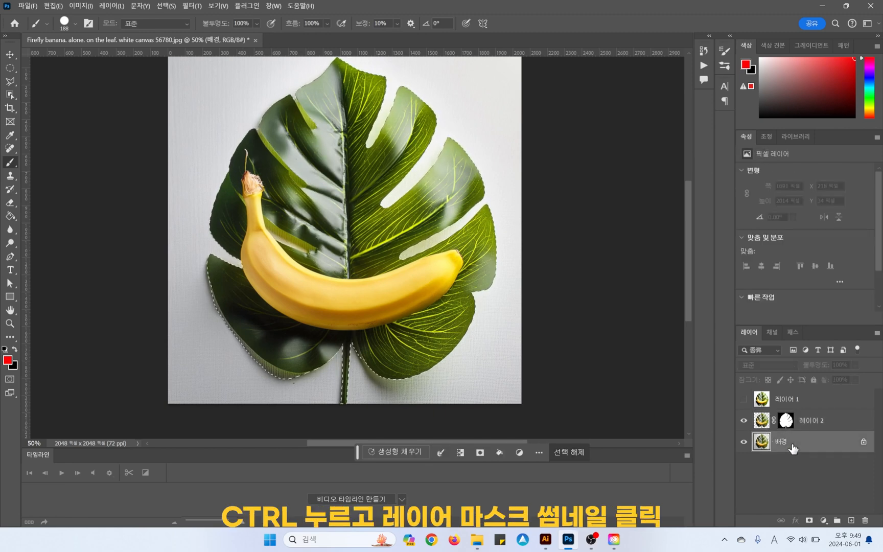
key("ctrl+j")
left_click(743, 420)
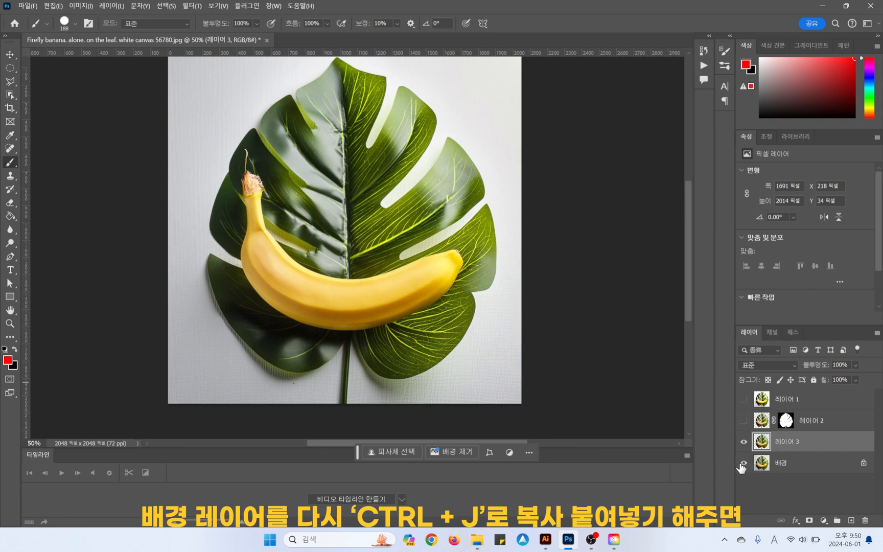
- Move the new cutout layer slightly left on the canvas, to about X 179 px
key("v")
left_click_drag(371, 207, 384, 226)
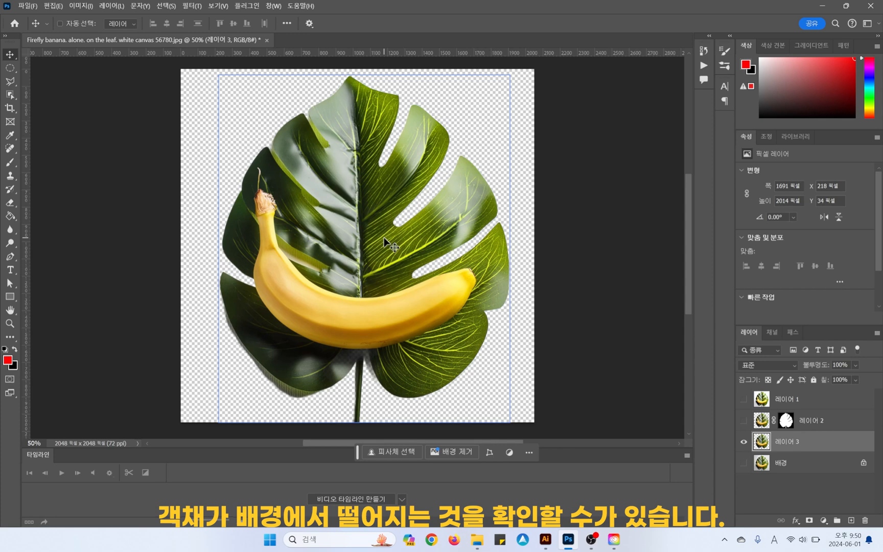
key("ctrl")
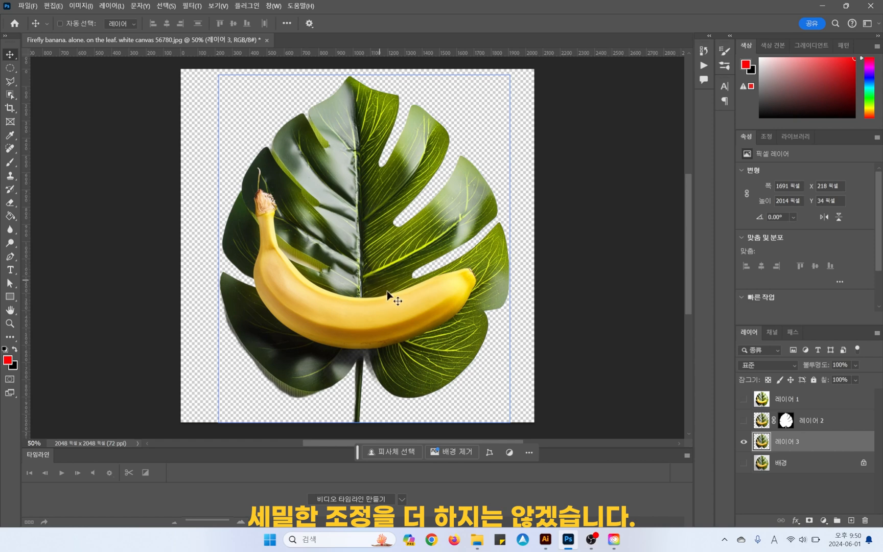
mouse_move(388, 296)
left_mouse_down()
mouse_move(419, 285)
mouse_move(378, 300)
left_mouse_up()
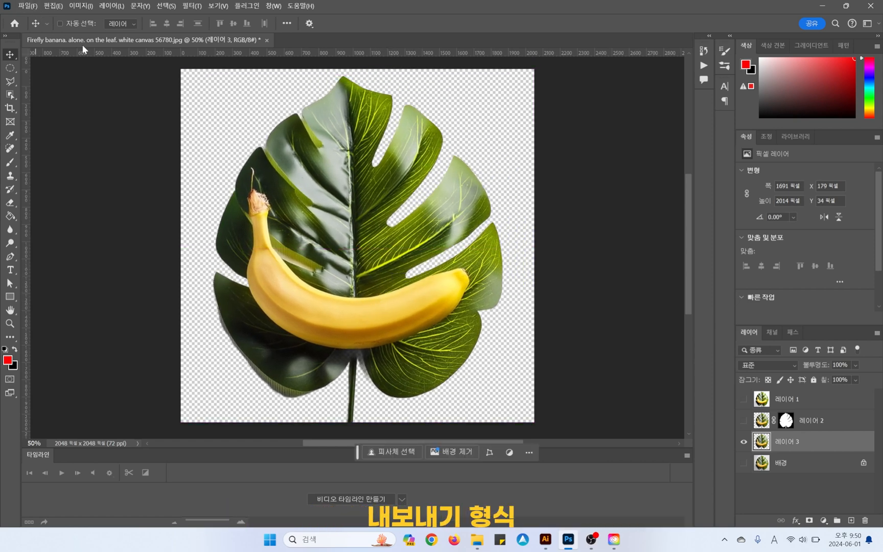
left_click(25, 5)
left_click(215, 189)
left_click(635, 59)
left_click(635, 79)
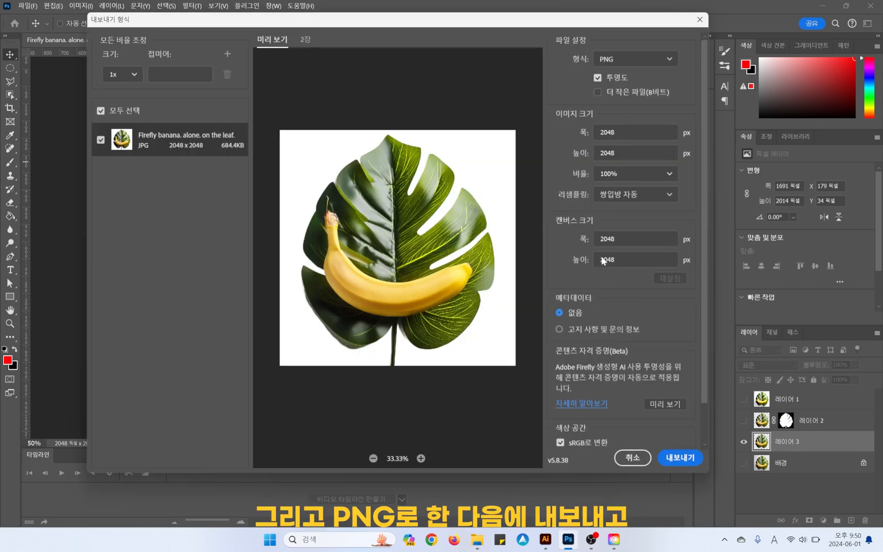
left_click(680, 458)
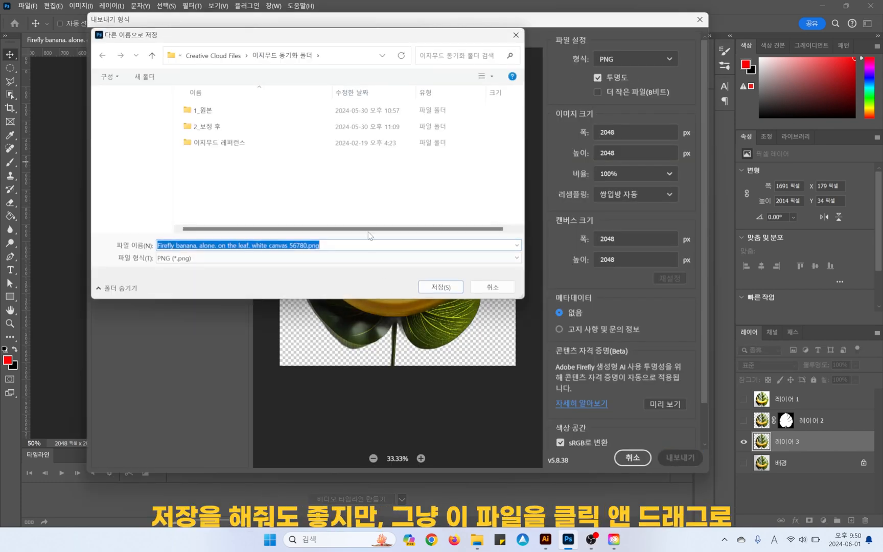
key("Escape")
key("Escape")
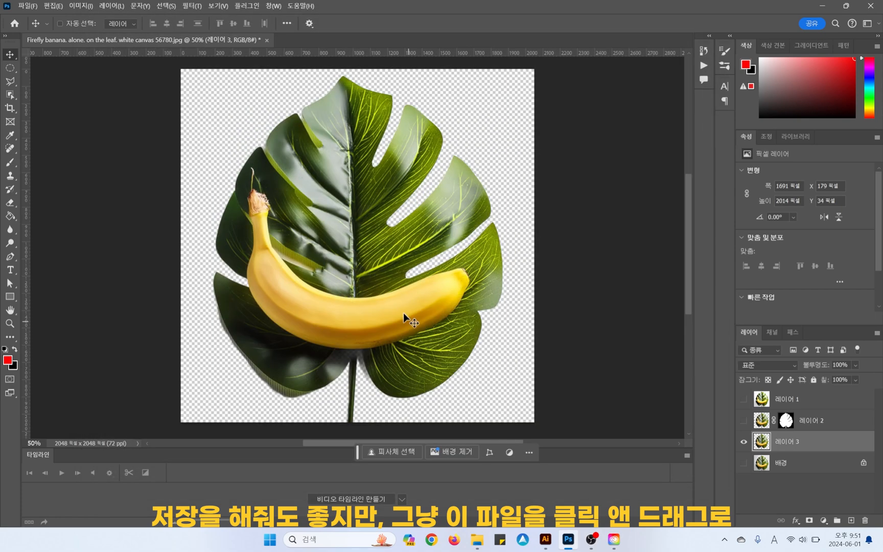
- Transfer the banana-and-leaf cutout layer from Photoshop into the open Illustrator document, placing it beside the artboard
left_click_drag(403, 313, 490, 434)
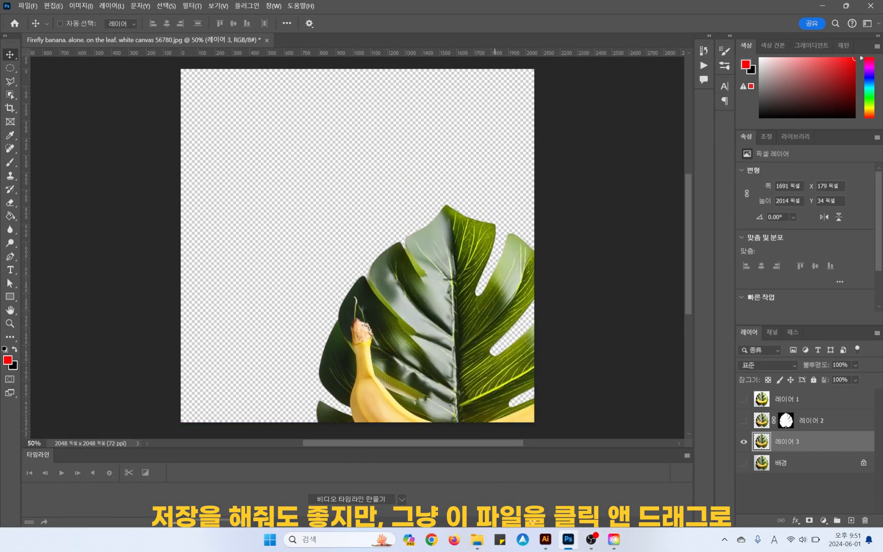
left_click(546, 539)
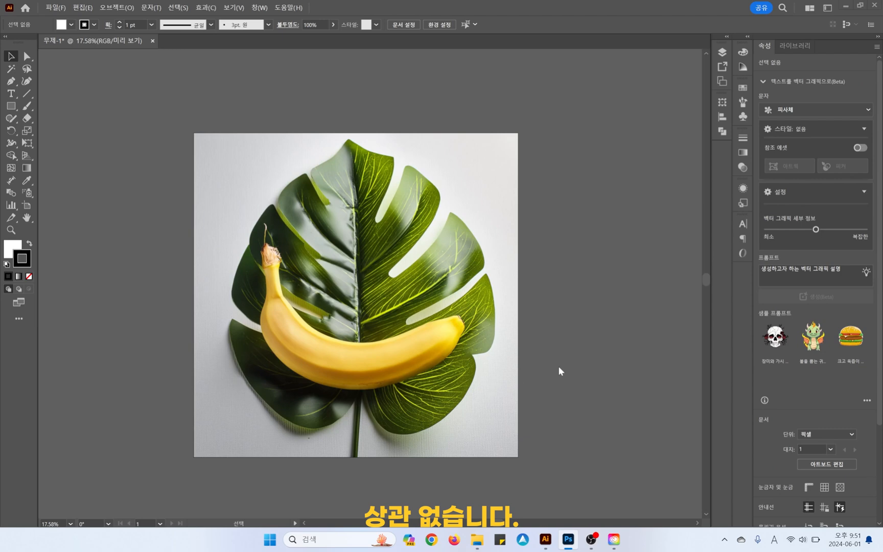
scroll(487, 299, "down", 2)
scroll(294, 215, "down", 2)
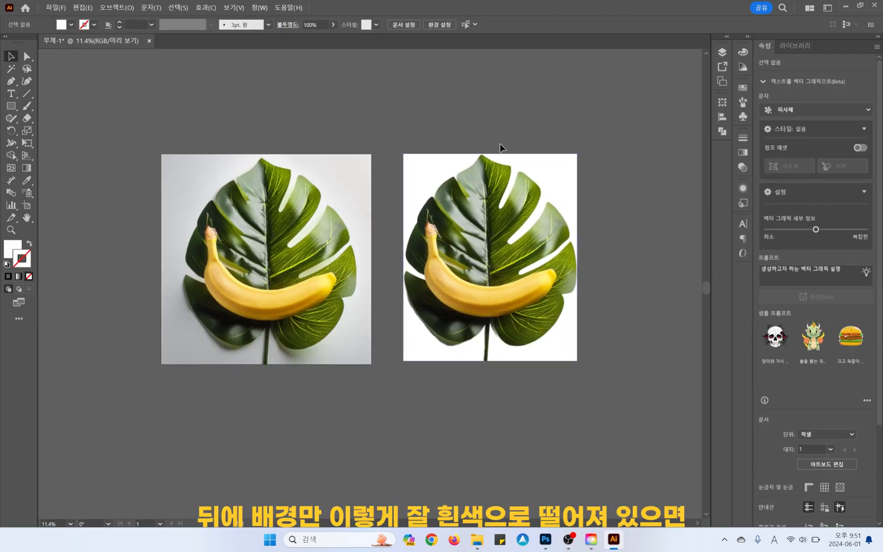
- Delete the original grey-background photo from the artboard and move the cutout image onto it
left_click(337, 266)
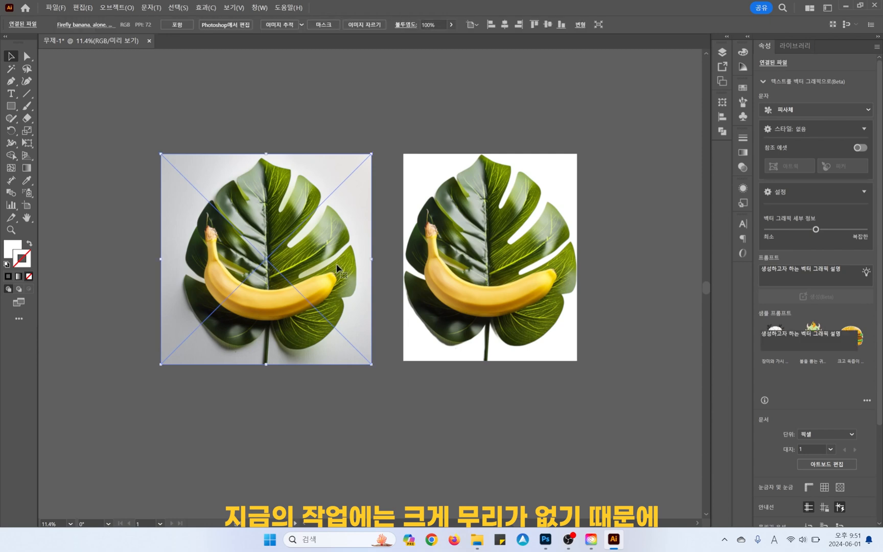
key("Delete")
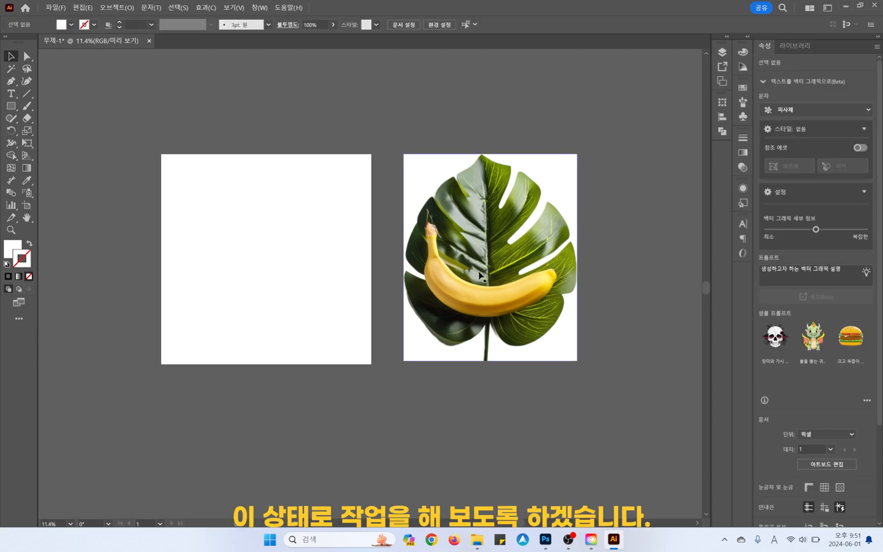
left_click_drag(496, 275, 276, 277)
left_click_drag(338, 310, 321, 347)
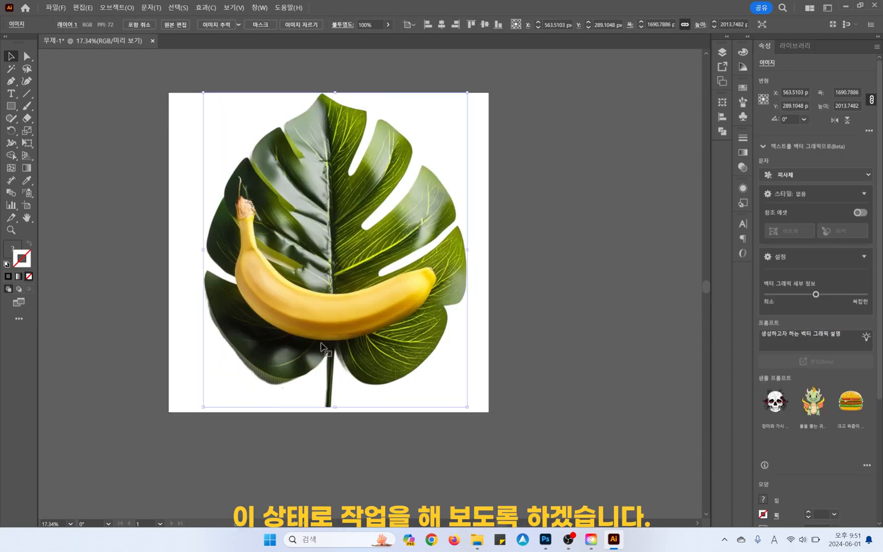
left_click_drag(322, 347, 321, 353)
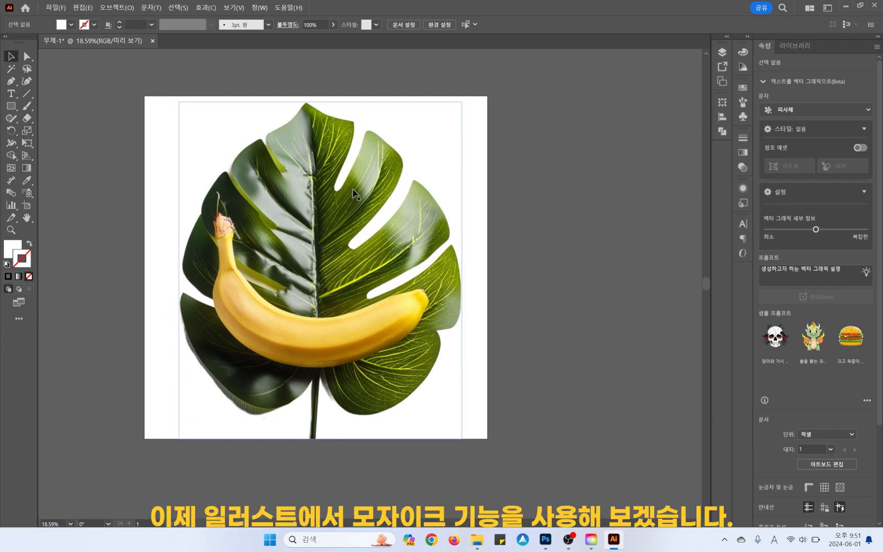
- Create an object mosaic from the cutout image, 40 tiles wide, with the number of tiles in height set by the ratio
left_click(283, 177)
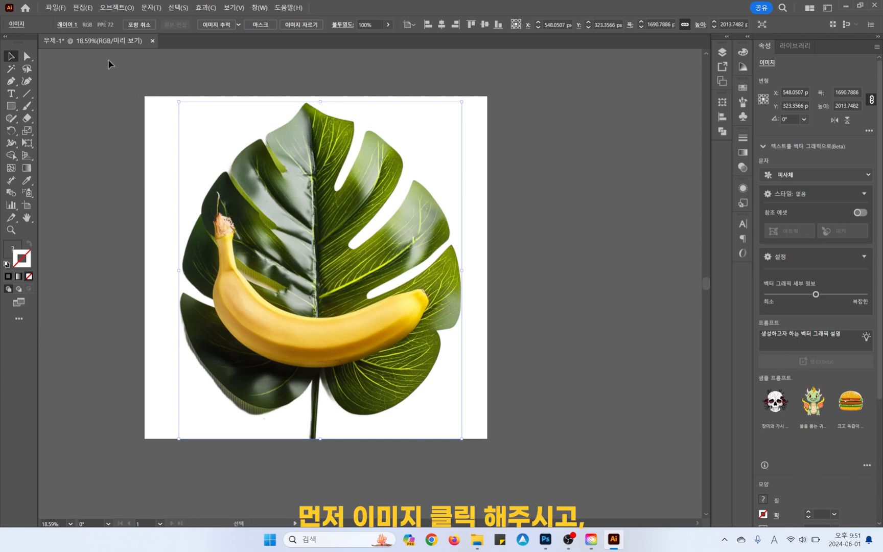
left_click(106, 10)
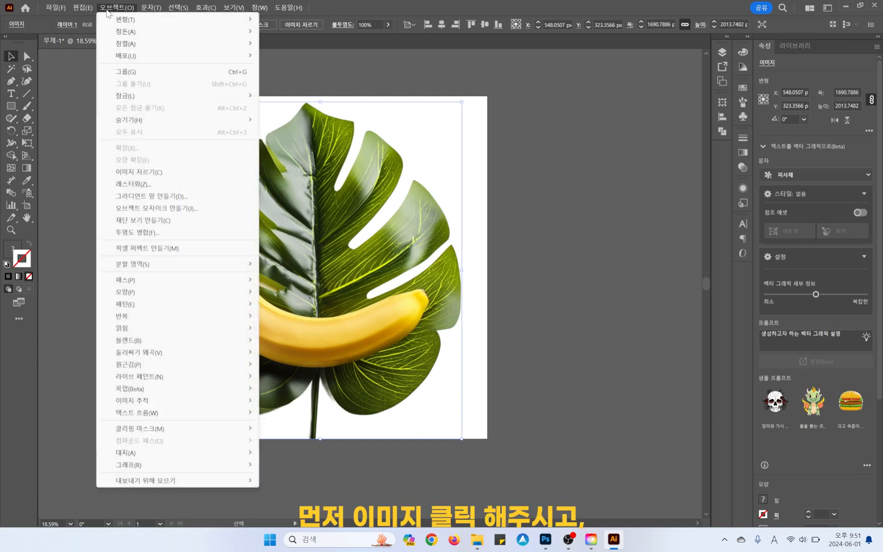
left_click(213, 209)
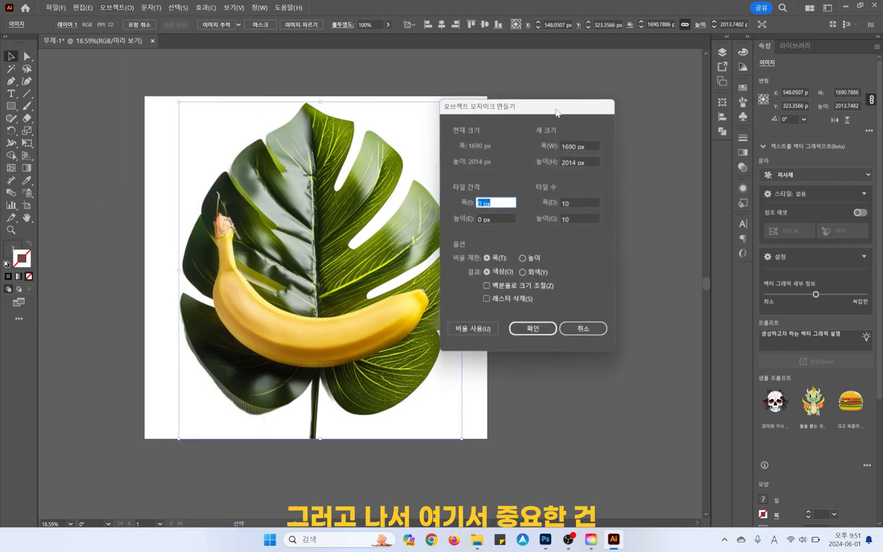
left_click_drag(557, 113, 609, 105)
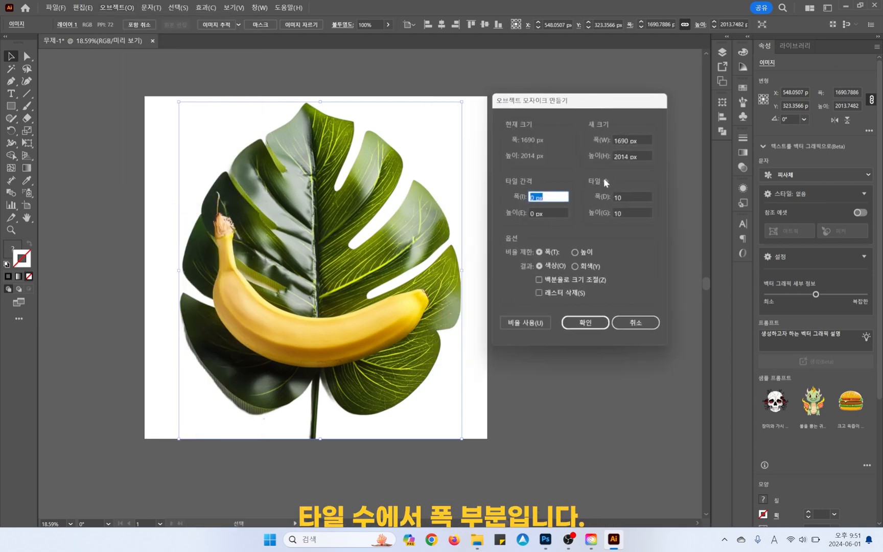
left_click(625, 196)
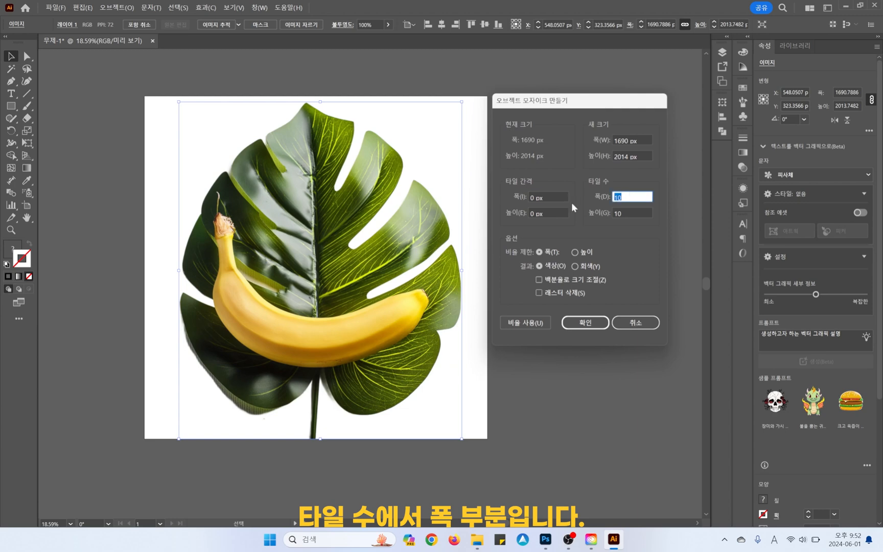
type("40")
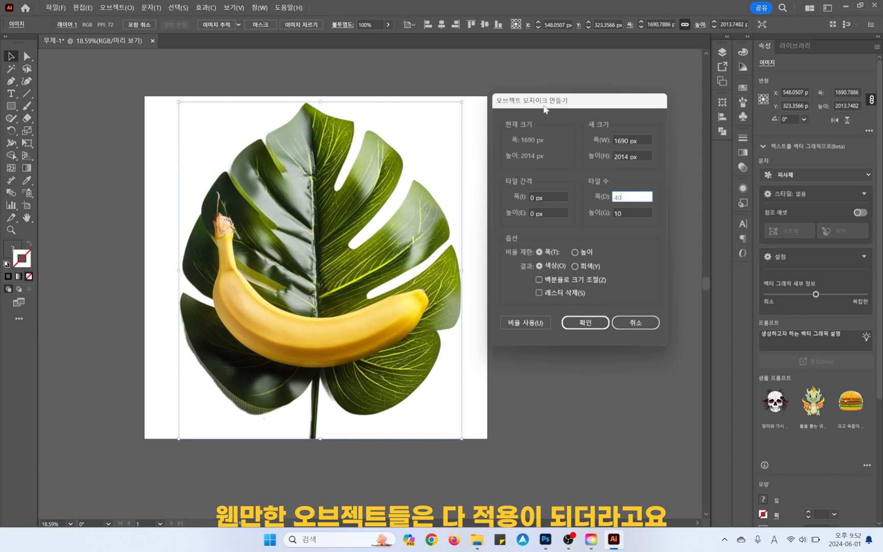
left_click_drag(544, 105, 552, 102)
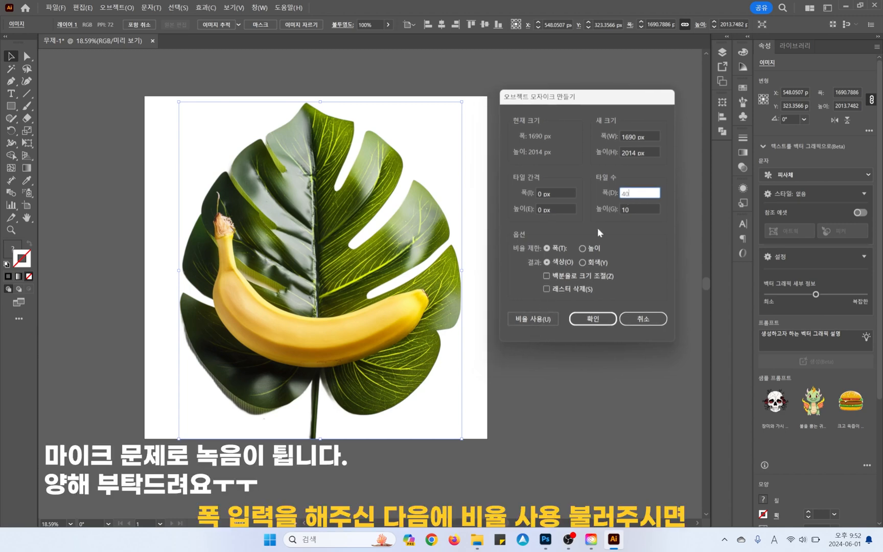
left_click(542, 319)
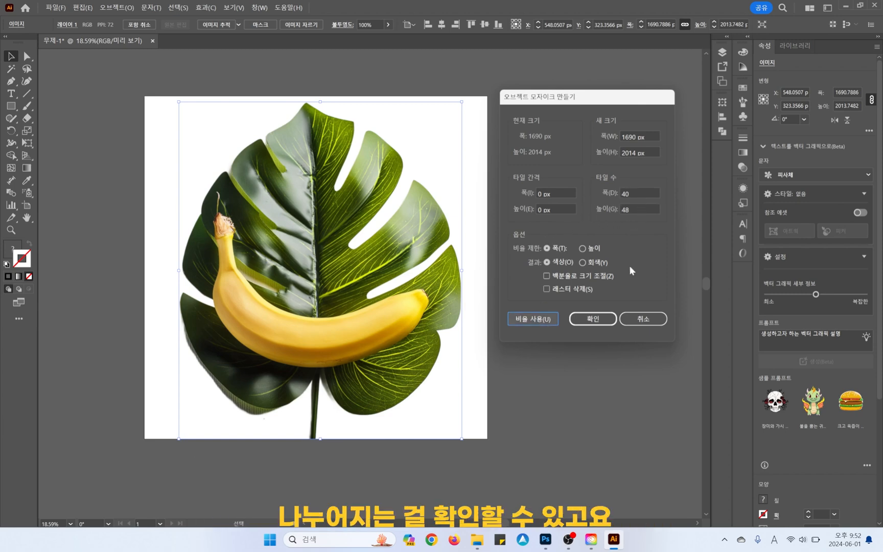
left_click(593, 319)
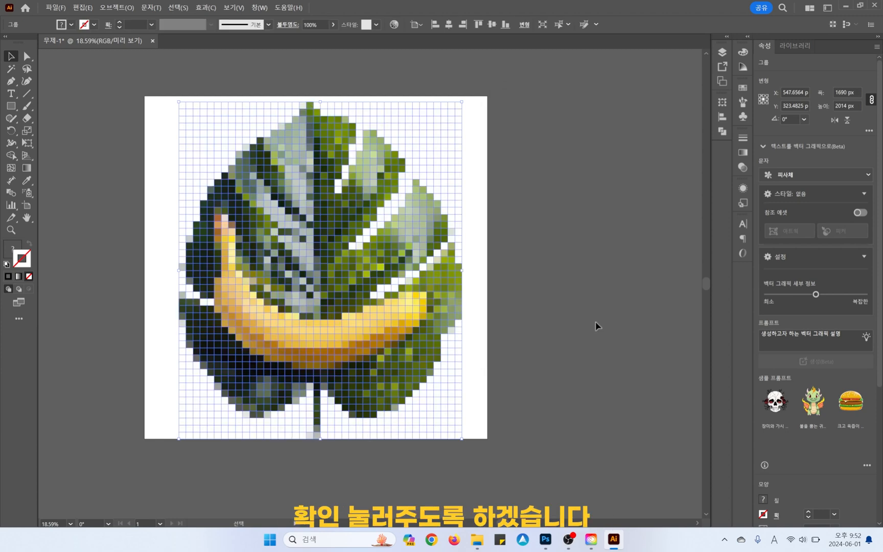
left_click(507, 232)
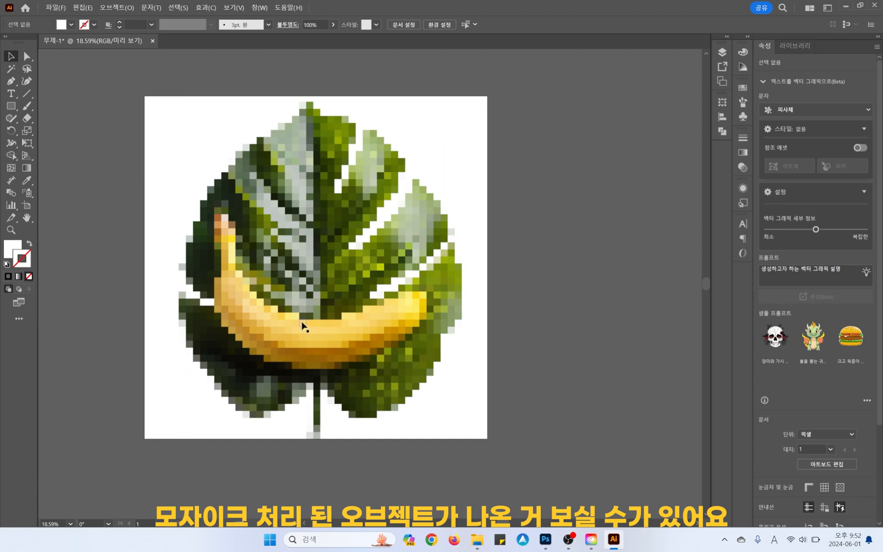
- Move the mosaic group aside to expose the image beneath it, and undo the move
left_click_drag(302, 324, 458, 326)
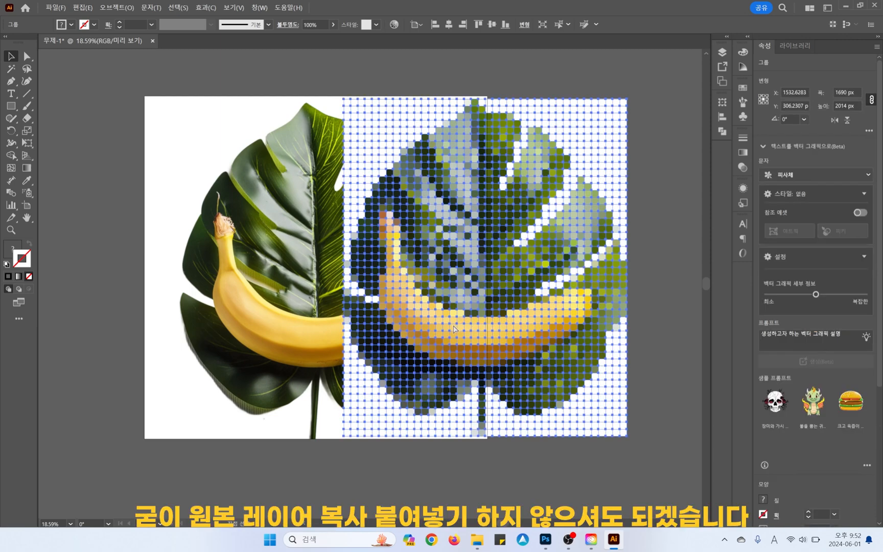
key("ctrl+z")
left_click(516, 260)
left_click_drag(263, 273, 299, 267)
scroll(372, 294, "up", 1)
left_click(373, 293)
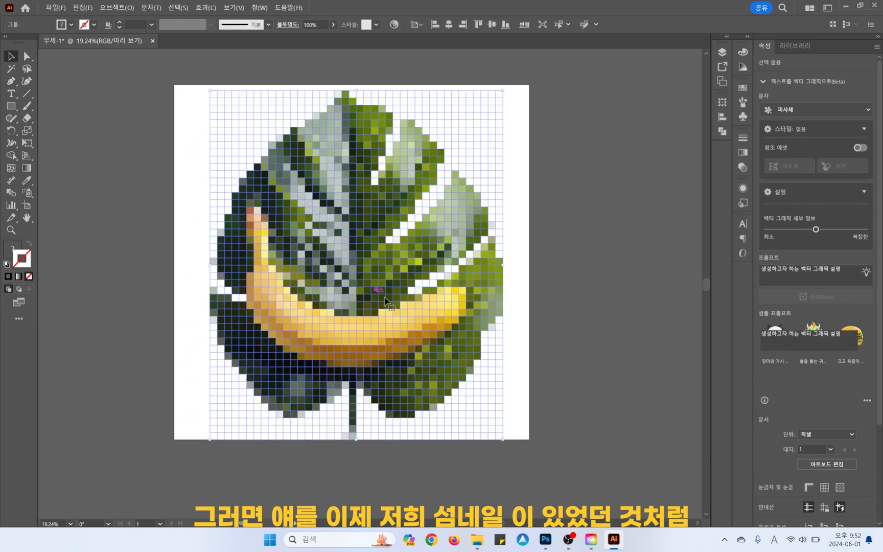
left_click_drag(556, 296, 547, 296)
left_click(547, 284)
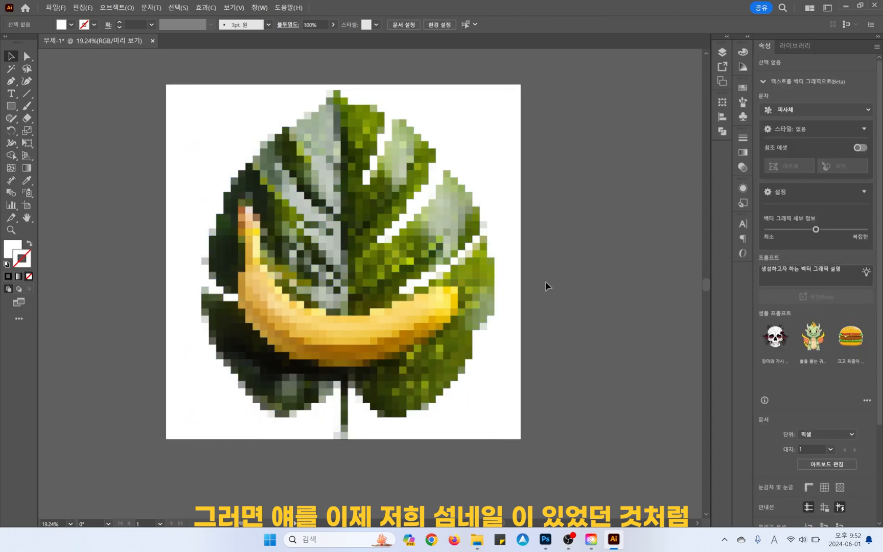
left_click_drag(526, 266, 521, 279)
- Select the mosaic group, activate the Live Paint Bucket, show the swatches and choose black as the fill colour
left_click(405, 315)
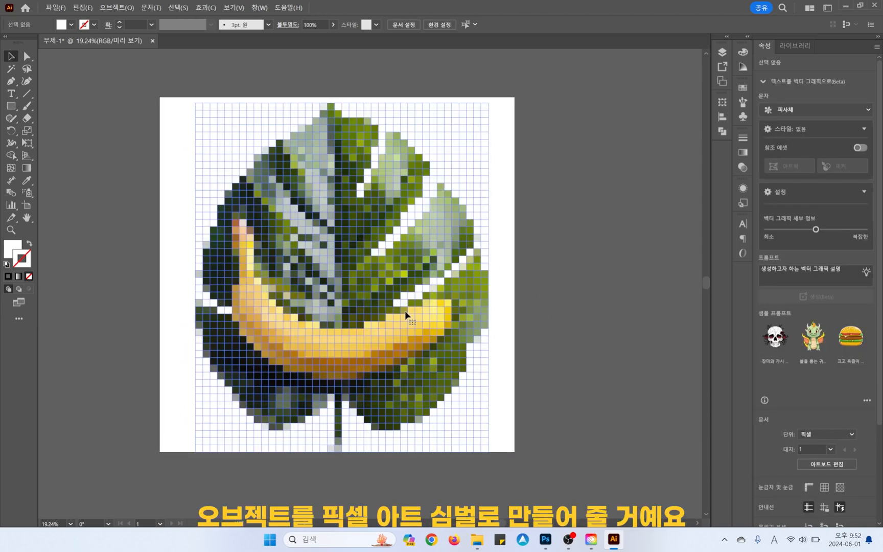
left_click(406, 315)
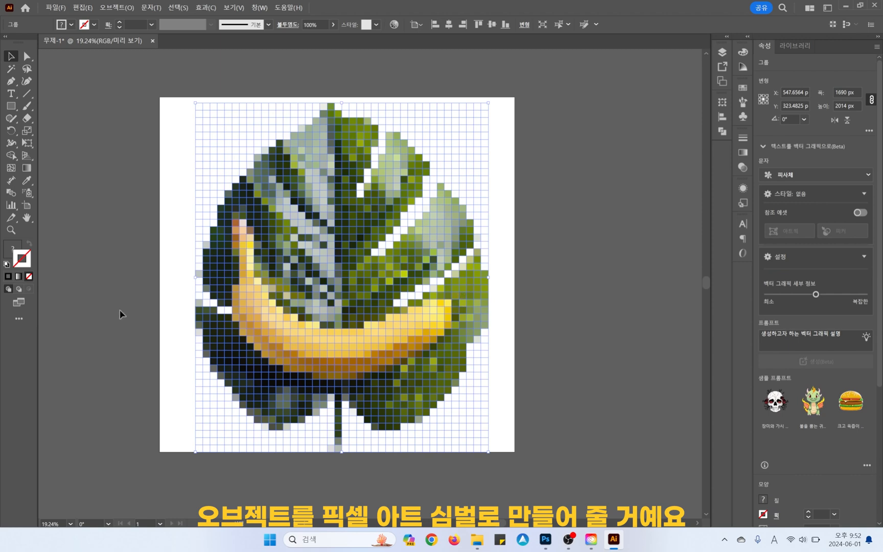
left_click(300, 245)
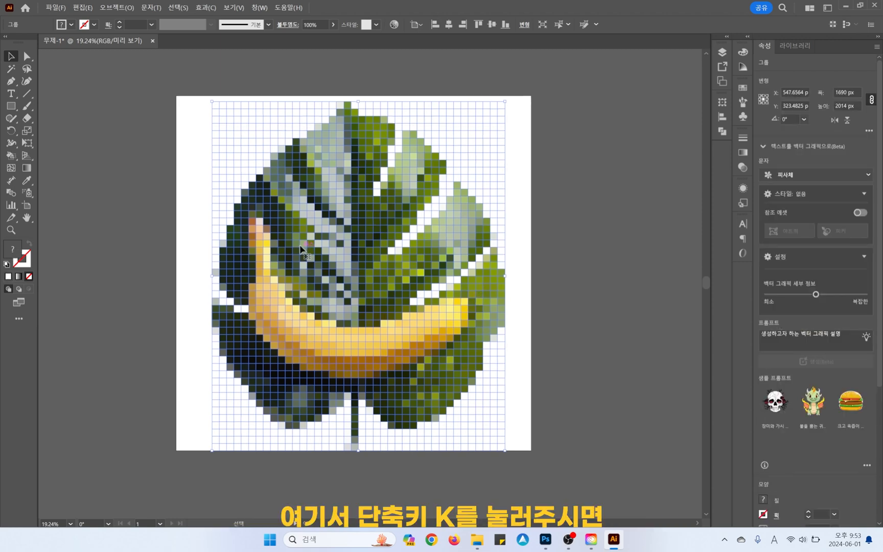
key("k")
left_click(323, 258)
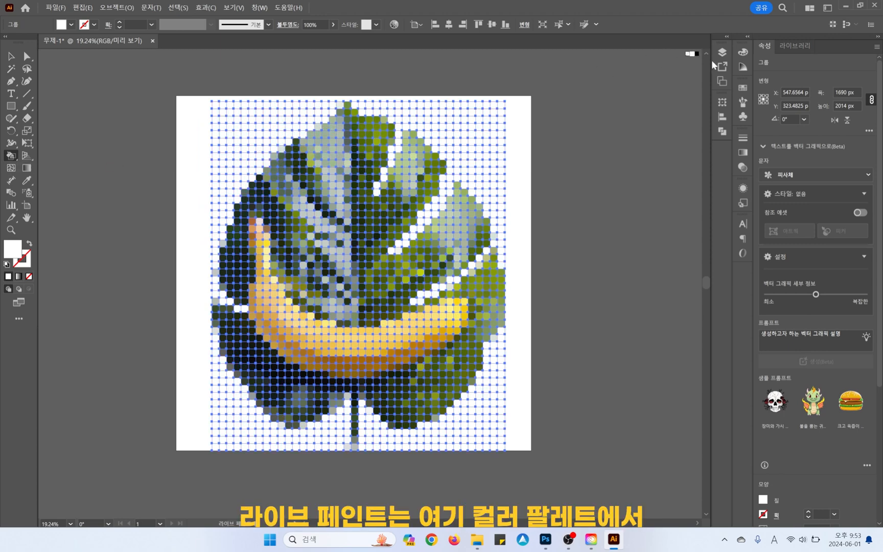
left_click(743, 89)
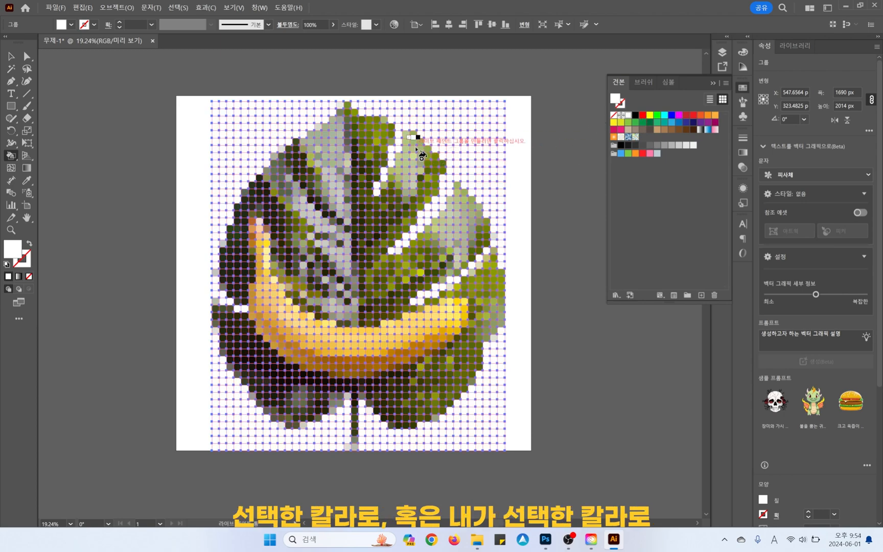
key("alt")
key("Right")
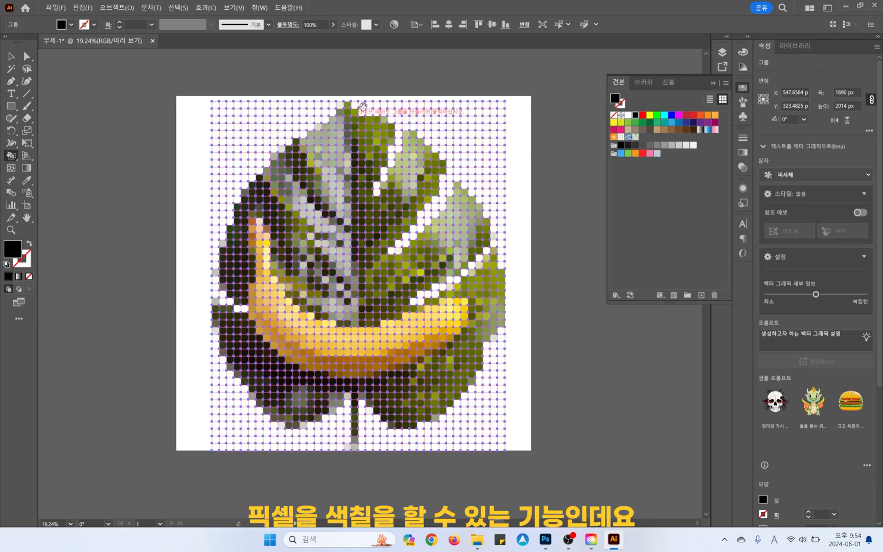
- Convert the mosaic to a Live Paint group and paint a black outline along the leaf's tip, upper-right lobes and slits
scroll(365, 137, "up", 3)
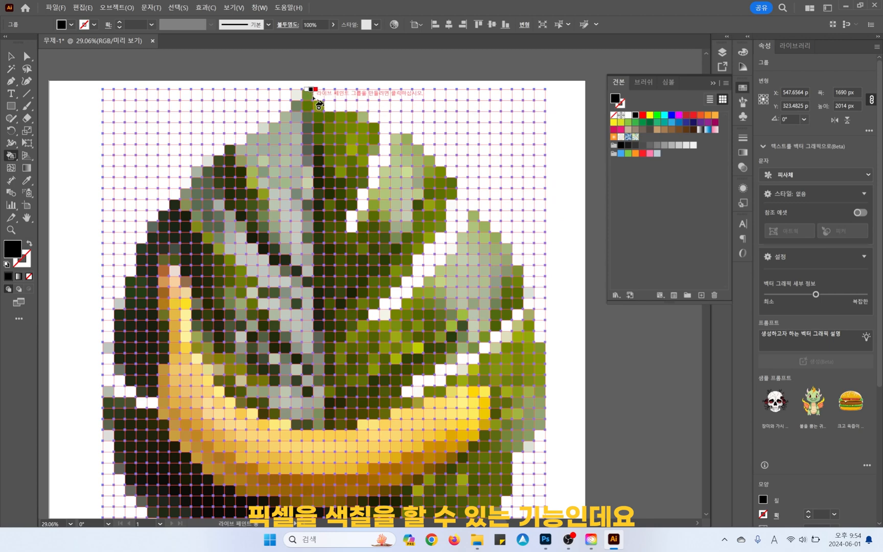
left_click(309, 95)
mouse_move(322, 105)
left_mouse_down()
mouse_move(375, 123)
mouse_move(388, 137)
mouse_move(390, 149)
mouse_move(364, 151)
left_mouse_up()
key("Left")
key("Right")
mouse_move(325, 251)
left_mouse_down()
mouse_move(351, 182)
mouse_move(365, 193)
left_mouse_up()
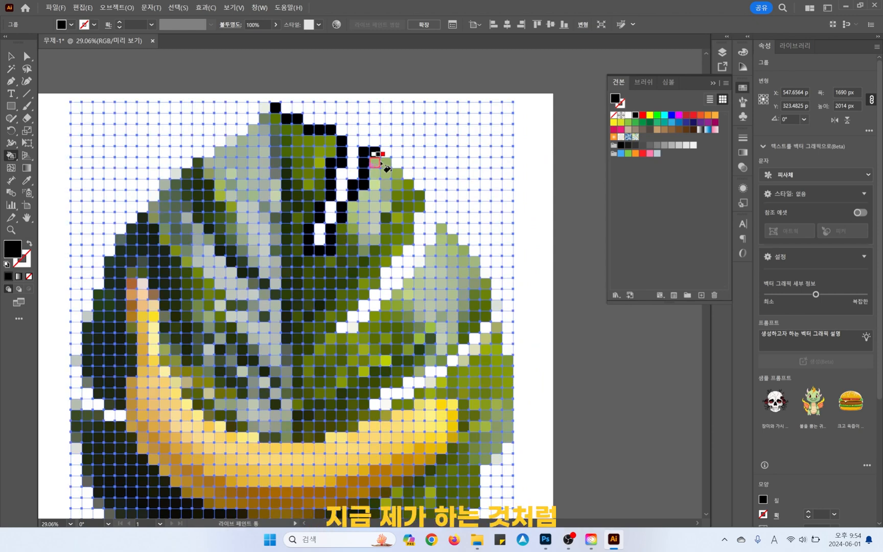
mouse_move(389, 173)
left_mouse_down()
mouse_move(413, 193)
mouse_move(416, 225)
mouse_move(398, 252)
left_mouse_up()
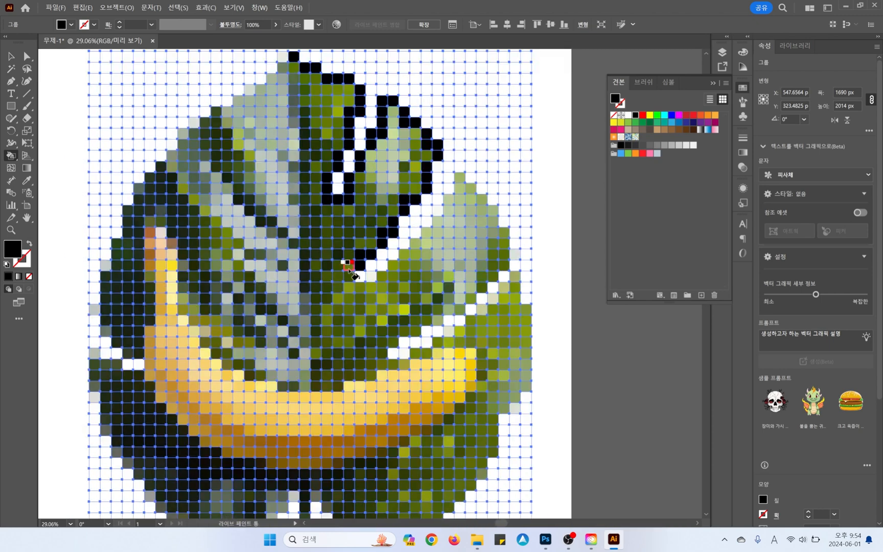
mouse_move(351, 262)
left_mouse_down()
mouse_move(451, 204)
mouse_move(461, 180)
mouse_move(494, 211)
mouse_move(503, 235)
mouse_move(503, 263)
mouse_move(471, 297)
left_mouse_up()
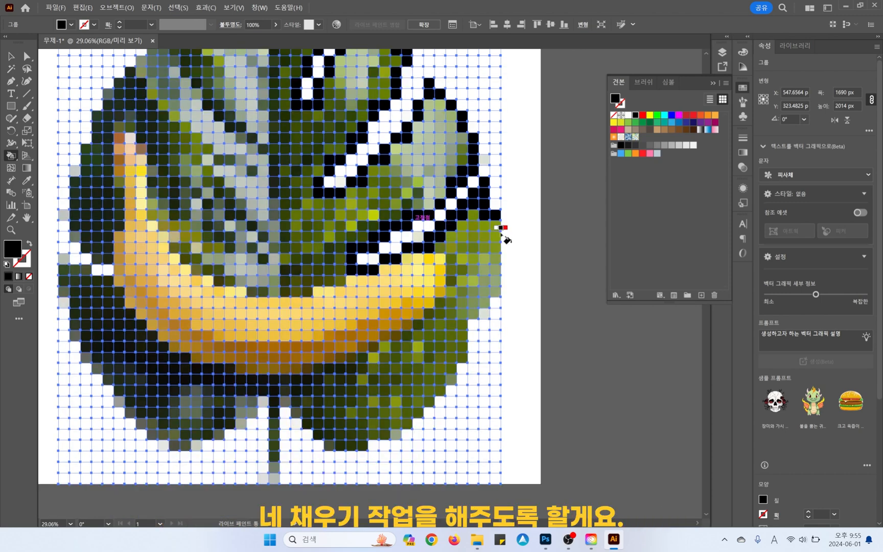
- Continue the black outline around the leaf's right edge, bottom lobes, left slit and upper-left edge up to the tip
mouse_move(502, 231)
left_mouse_down()
mouse_move(499, 289)
mouse_move(452, 370)
mouse_move(491, 301)
mouse_move(478, 319)
left_mouse_up()
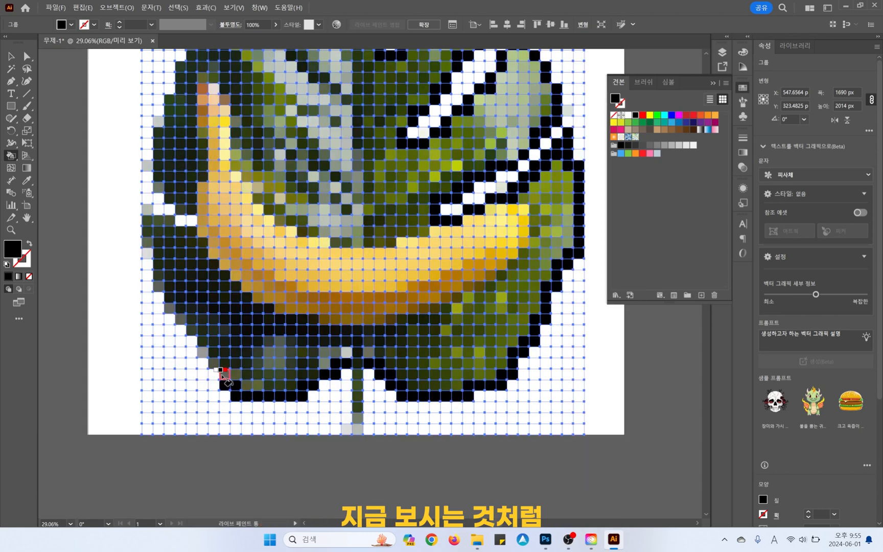
left_click_drag(228, 379, 208, 366)
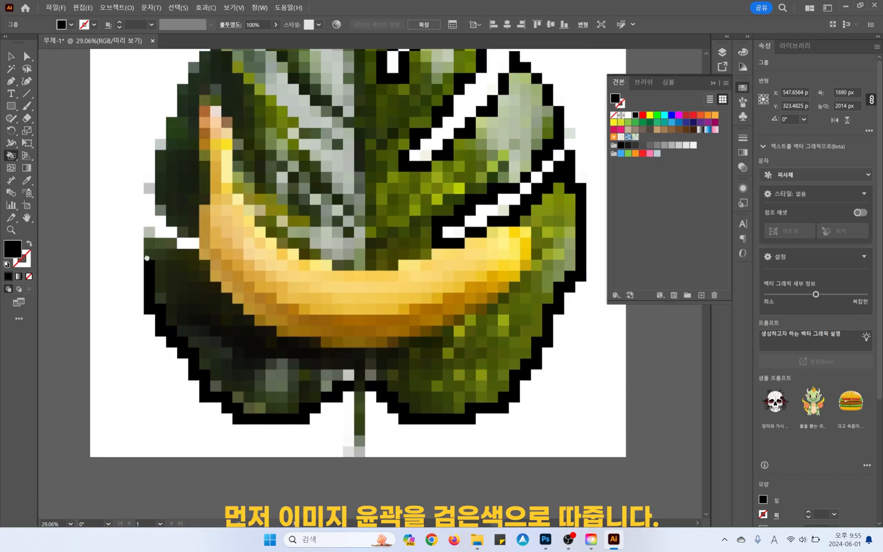
mouse_move(149, 271)
left_mouse_down()
mouse_move(146, 242)
mouse_move(172, 240)
mouse_move(193, 254)
mouse_move(193, 235)
left_mouse_up()
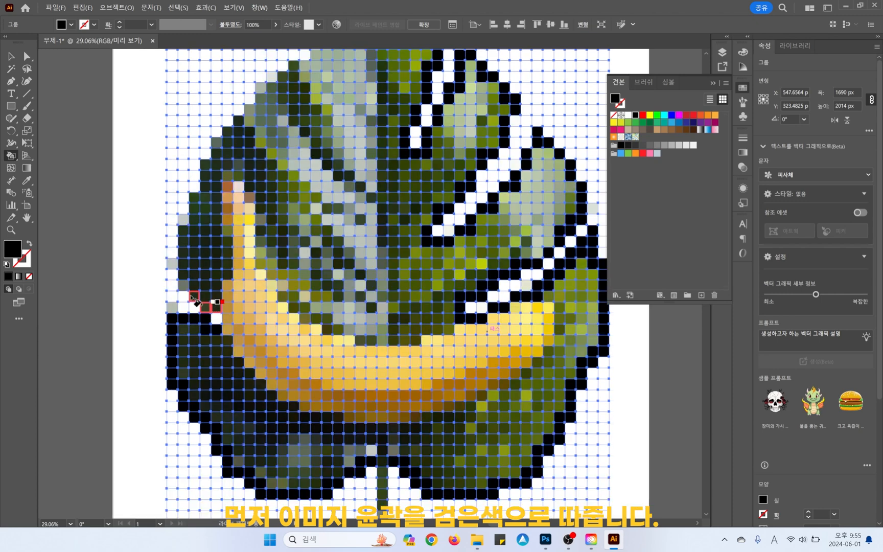
mouse_move(184, 287)
left_mouse_down()
mouse_move(178, 274)
mouse_move(214, 306)
left_mouse_up()
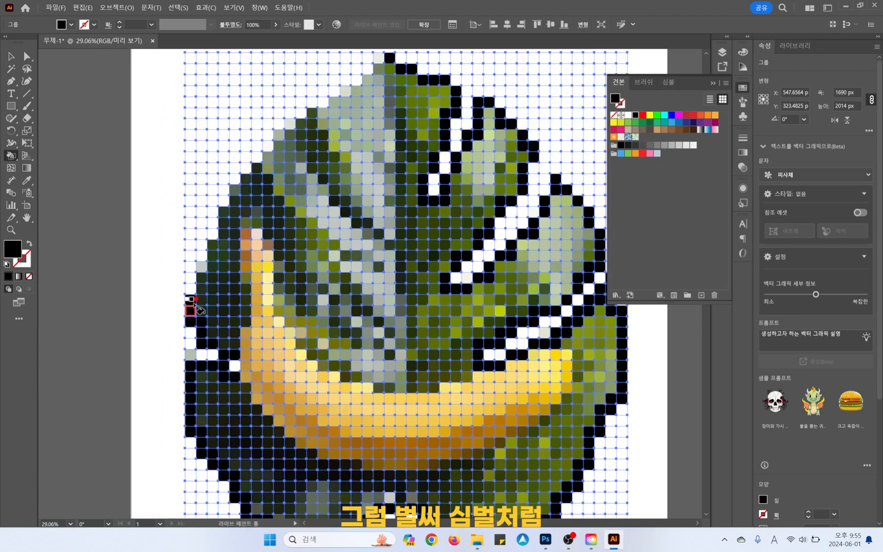
mouse_move(204, 256)
left_mouse_down()
mouse_move(246, 181)
mouse_move(211, 280)
mouse_move(208, 248)
mouse_move(262, 192)
mouse_move(299, 173)
mouse_move(329, 143)
left_mouse_up()
left_click_drag(446, 210, 406, 180)
- Deselect to review the leaf outline, reselect the Live Paint group and paint a black outline around the banana
key("v")
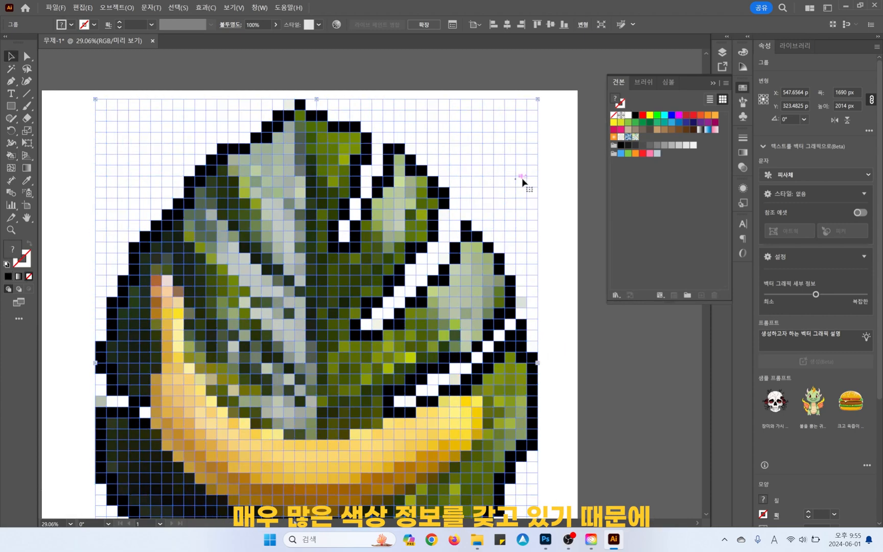
left_click_drag(582, 268, 531, 212)
left_click_drag(458, 235, 424, 238)
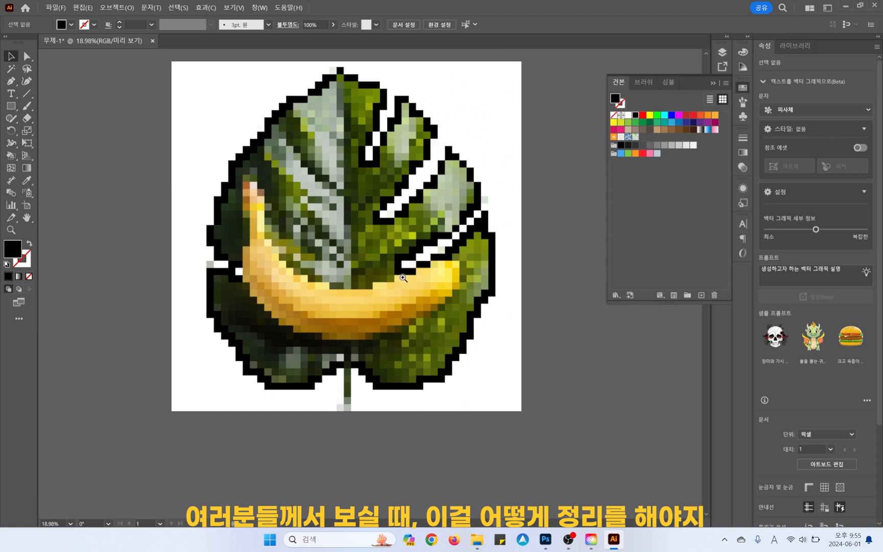
left_click_drag(388, 279, 375, 308)
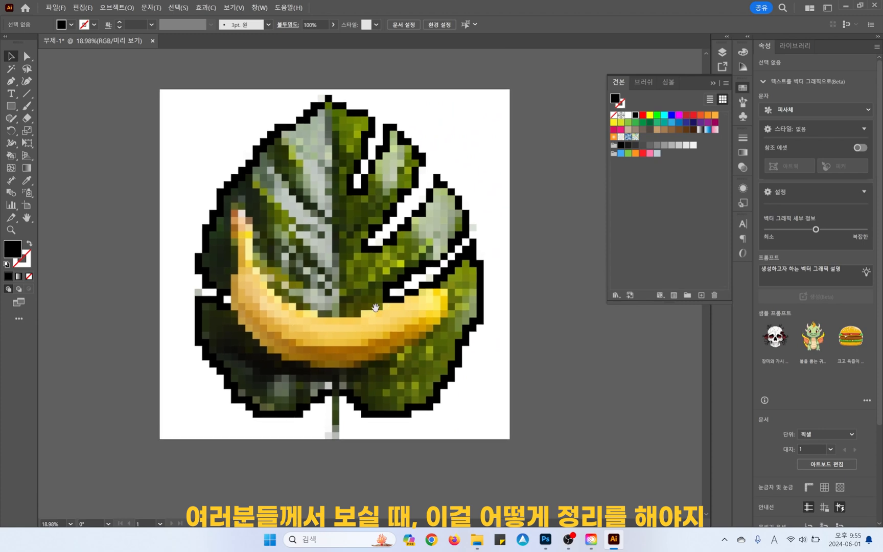
left_click_drag(269, 293, 270, 304)
left_click_drag(256, 316, 258, 294)
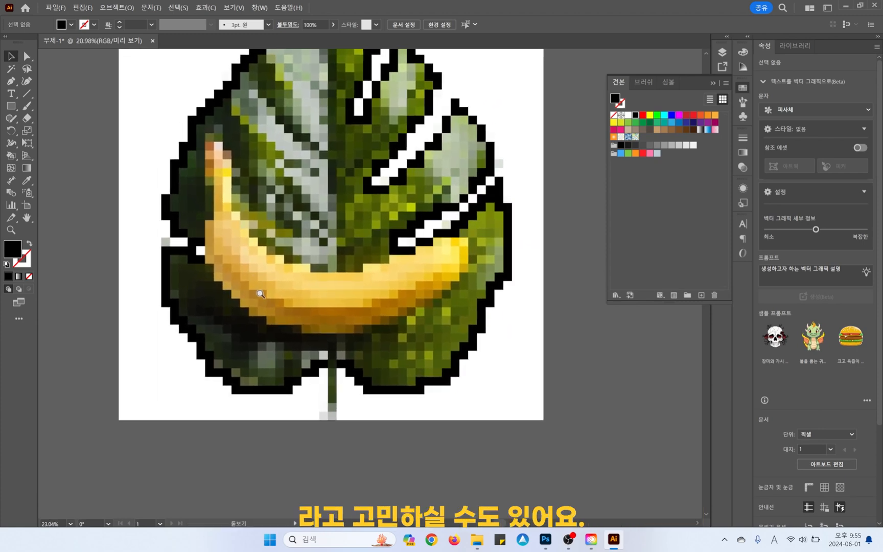
left_click_drag(271, 238, 261, 248)
left_click(279, 254)
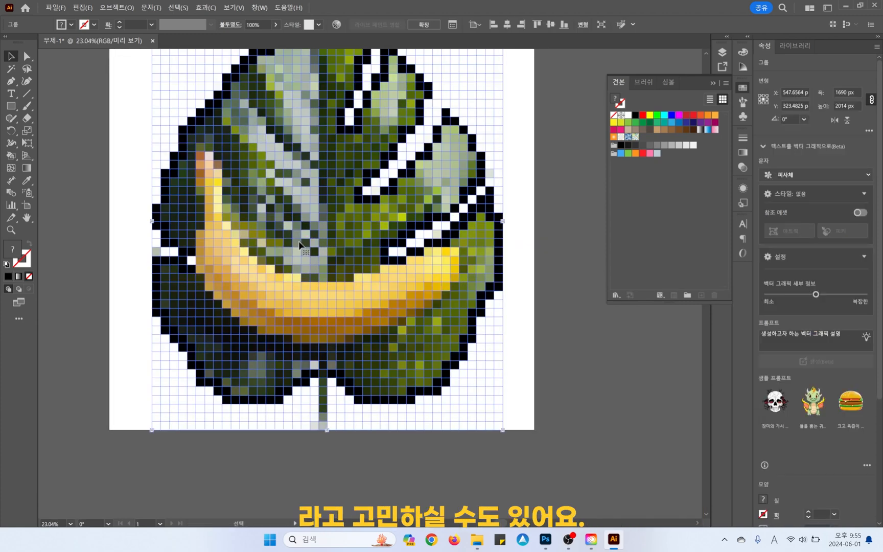
key("k")
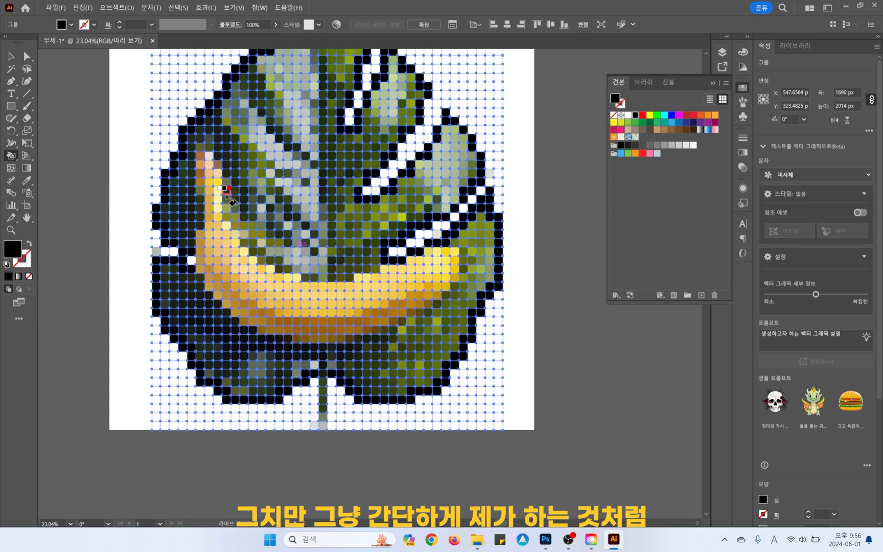
mouse_move(228, 220)
left_mouse_down()
mouse_move(287, 271)
mouse_move(312, 279)
mouse_move(379, 268)
left_mouse_up()
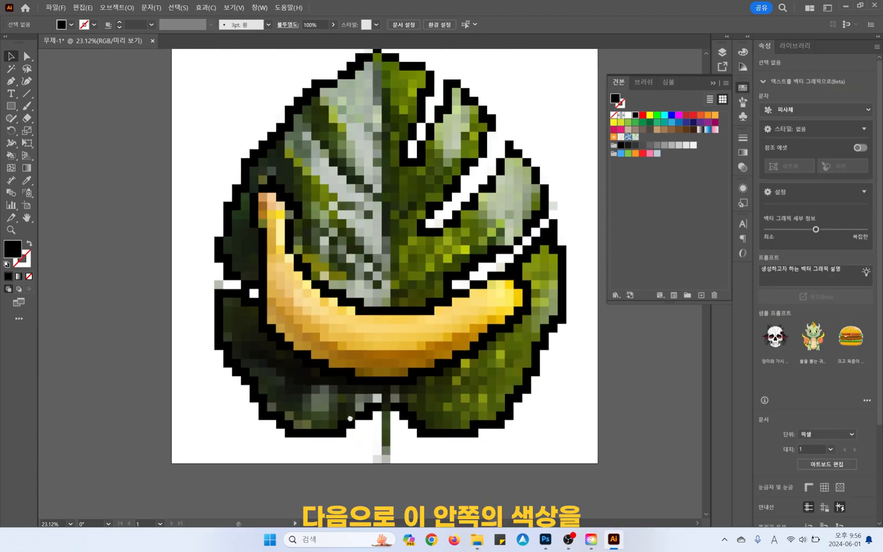
- Sample a yellow from the banana and paint its stem and body with that single colour using Live Paint
mouse_move(286, 373)
left_mouse_down()
mouse_move(330, 397)
mouse_move(312, 398)
left_mouse_up()
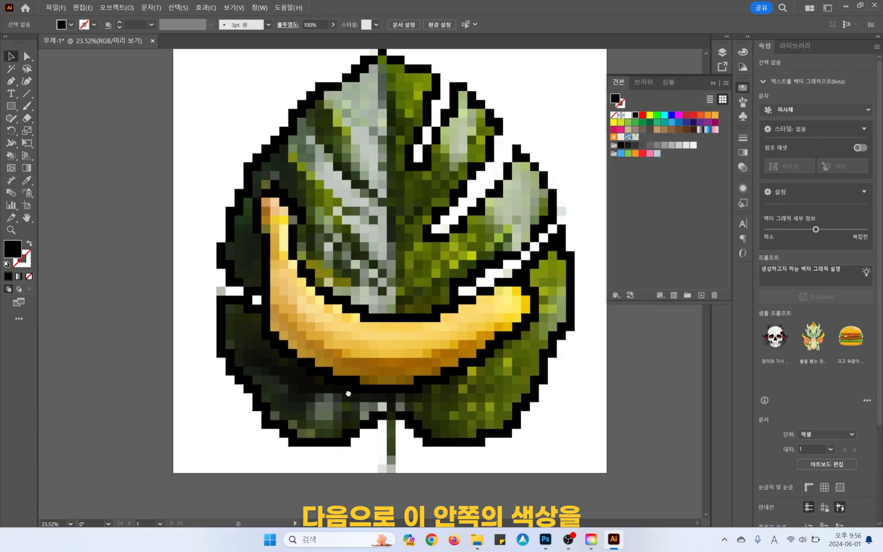
left_click_drag(378, 383, 364, 356)
left_click_drag(365, 356, 362, 367)
left_click(344, 311)
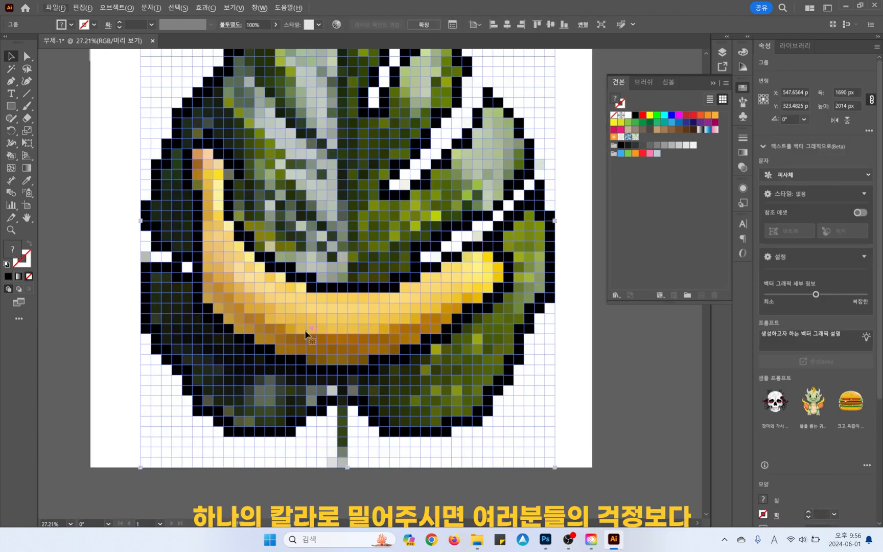
key("j")
key("k")
left_click(287, 289, "alt")
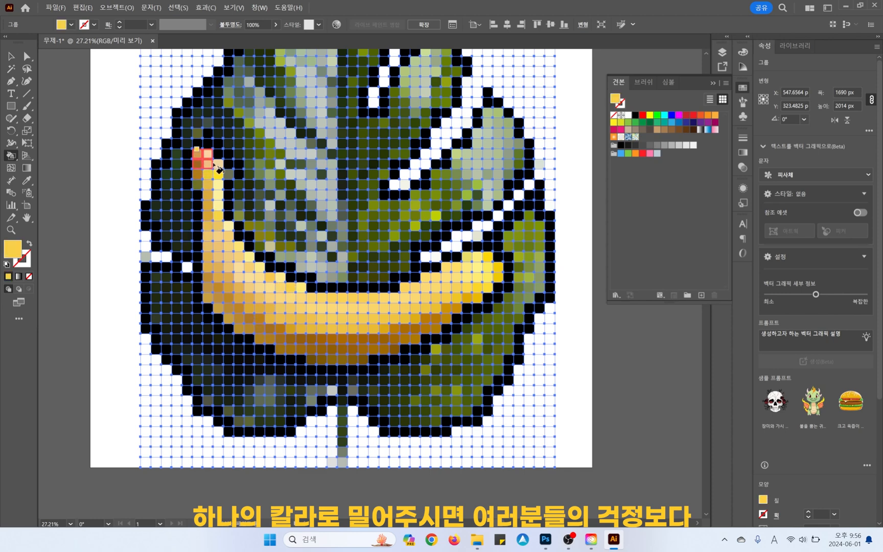
left_click_drag(219, 169, 220, 205)
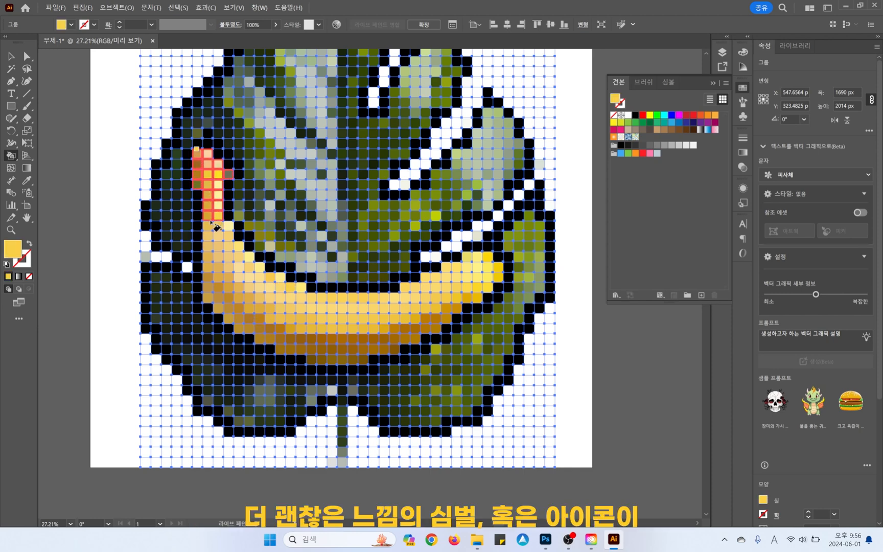
mouse_move(215, 249)
left_mouse_down()
mouse_move(247, 267)
mouse_move(249, 258)
mouse_move(251, 267)
mouse_move(210, 283)
mouse_move(271, 285)
left_mouse_up()
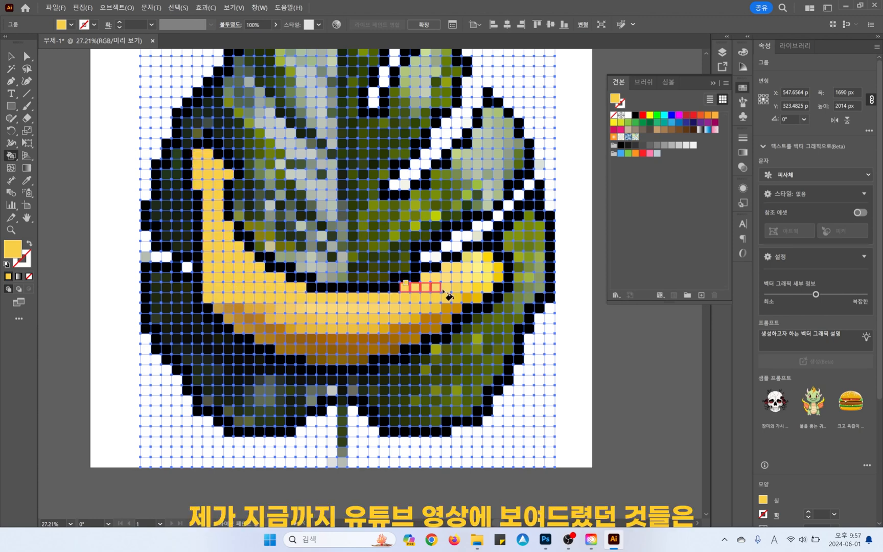
mouse_move(444, 289)
left_mouse_down()
mouse_move(485, 289)
mouse_move(428, 280)
mouse_move(485, 261)
mouse_move(495, 277)
mouse_move(465, 296)
left_mouse_up()
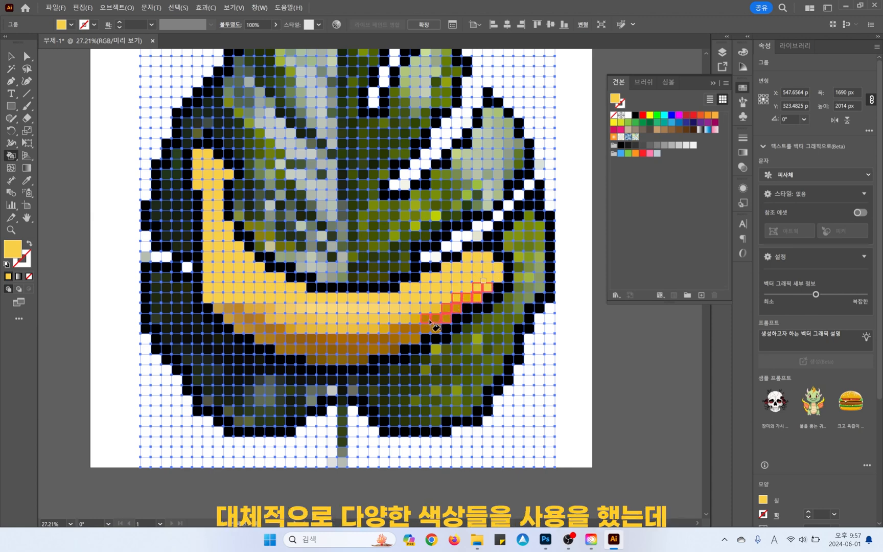
left_click_drag(435, 330, 429, 327)
left_click_drag(292, 310, 222, 305)
- Sample a brown from the banana's underside, paint the whole shaded lower edge with it, and deselect the artwork
left_click(242, 305, "alt")
left_click_drag(228, 305, 255, 328)
mouse_move(279, 338)
left_mouse_down()
mouse_move(326, 345)
mouse_move(315, 357)
mouse_move(360, 356)
mouse_move(328, 348)
mouse_move(391, 348)
mouse_move(402, 333)
mouse_move(423, 331)
mouse_move(397, 337)
left_mouse_up()
left_click(387, 329)
key("v")
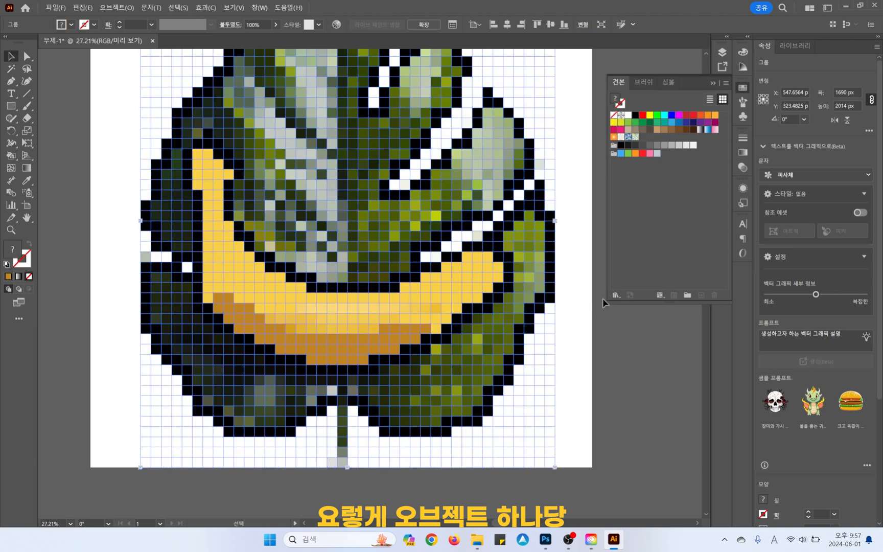
left_click(602, 298)
- Reselect the Live Paint group, sample the banana's yellow, paint over the remaining off-colour tiles in its body, and deselect
left_click_drag(584, 327, 579, 345)
left_click_drag(577, 349, 515, 345)
left_click(440, 317)
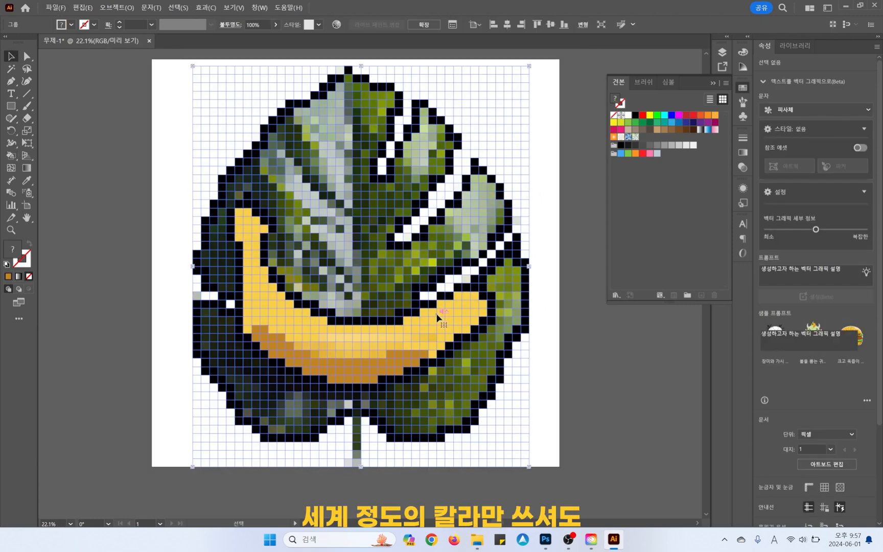
key("k")
left_click(443, 322, "alt")
mouse_move(442, 322)
left_mouse_down()
mouse_move(407, 341)
mouse_move(429, 343)
mouse_move(365, 354)
left_mouse_up()
left_click_drag(447, 325, 437, 332)
key("v")
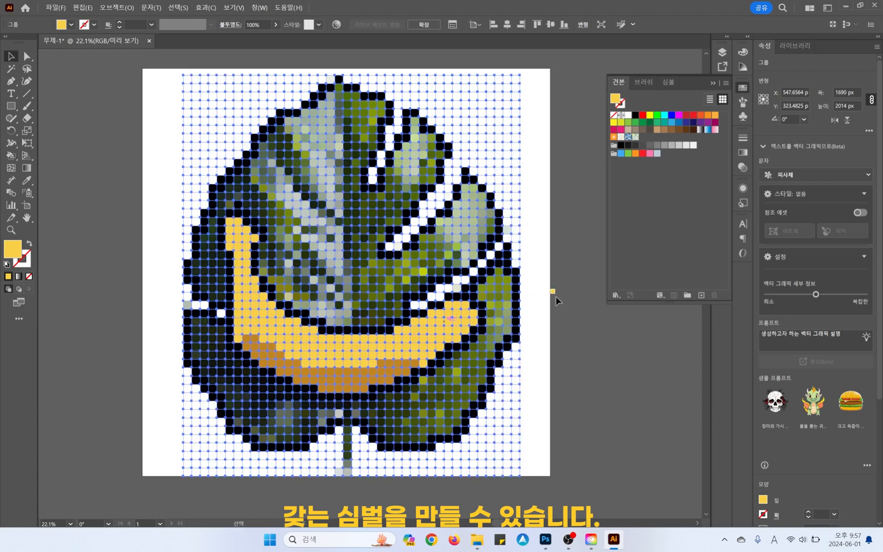
left_click(556, 296)
- Reselect the group, sample an olive green from the leaf and paint the leaf's centre and middle-right lobe with it
mouse_move(551, 303)
left_mouse_down()
mouse_move(533, 260)
mouse_move(515, 265)
left_mouse_up()
mouse_move(328, 247)
left_mouse_down()
mouse_move(337, 283)
mouse_move(369, 283)
left_mouse_up()
left_click(329, 220)
key("k")
left_click(329, 220, "alt")
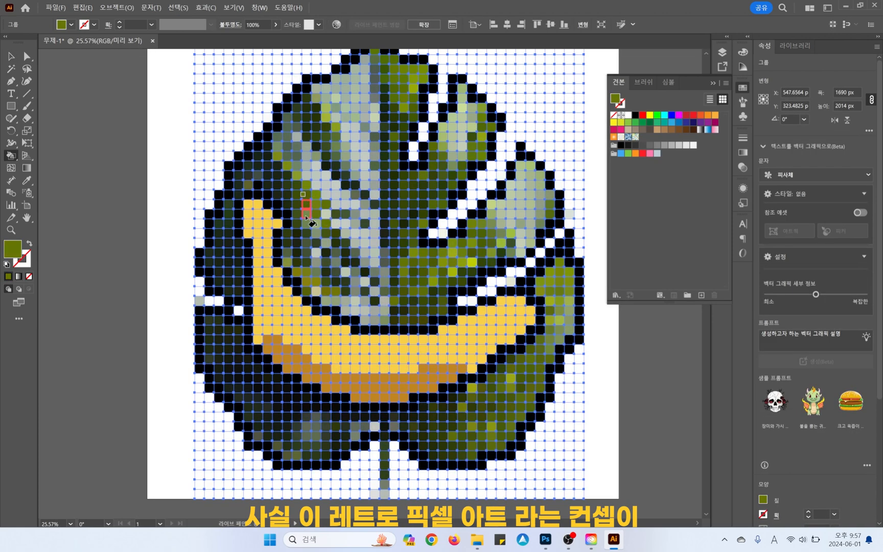
mouse_move(306, 218)
left_mouse_down()
mouse_move(294, 250)
mouse_move(312, 206)
mouse_move(317, 242)
mouse_move(299, 262)
mouse_move(373, 320)
mouse_move(443, 319)
mouse_move(403, 312)
mouse_move(467, 286)
left_mouse_up()
mouse_move(491, 256)
left_mouse_down()
mouse_move(327, 251)
mouse_move(337, 225)
mouse_move(345, 240)
mouse_move(406, 239)
mouse_move(344, 238)
mouse_move(415, 220)
mouse_move(383, 204)
left_mouse_up()
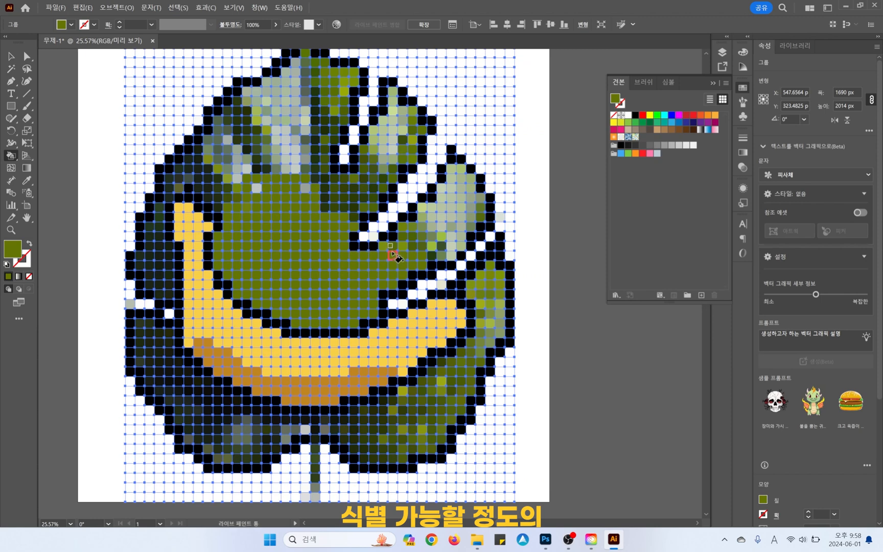
mouse_move(383, 246)
left_mouse_down()
mouse_move(405, 232)
mouse_move(460, 236)
mouse_move(414, 239)
mouse_move(462, 227)
mouse_move(461, 235)
mouse_move(420, 224)
mouse_move(424, 213)
mouse_move(459, 209)
mouse_move(451, 218)
mouse_move(430, 216)
mouse_move(455, 173)
left_mouse_up()
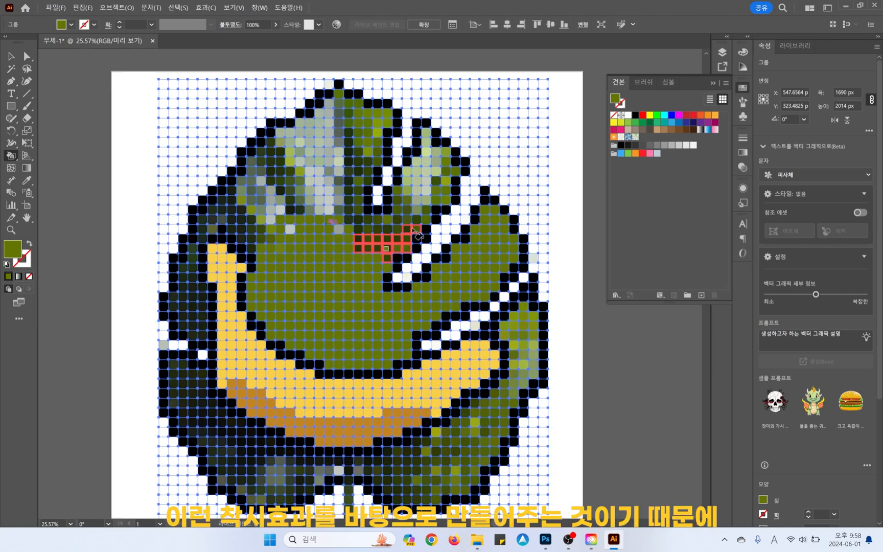
- Paint the upper-right lobes, the tip and the upper-left part of the leaf with the same olive green
mouse_move(416, 234)
left_mouse_down()
mouse_move(365, 234)
mouse_move(427, 224)
mouse_move(434, 197)
mouse_move(411, 191)
mouse_move(446, 185)
mouse_move(424, 180)
mouse_move(440, 156)
mouse_move(429, 140)
mouse_move(422, 165)
mouse_move(425, 153)
left_mouse_up()
left_click_drag(377, 182, 426, 221)
mouse_move(416, 261)
left_mouse_down()
mouse_move(418, 210)
mouse_move(408, 148)
mouse_move(391, 261)
mouse_move(427, 162)
mouse_move(426, 200)
mouse_move(399, 205)
mouse_move(371, 248)
left_mouse_up()
mouse_move(379, 250)
left_mouse_down()
mouse_move(377, 236)
mouse_move(358, 246)
mouse_move(380, 239)
left_mouse_up()
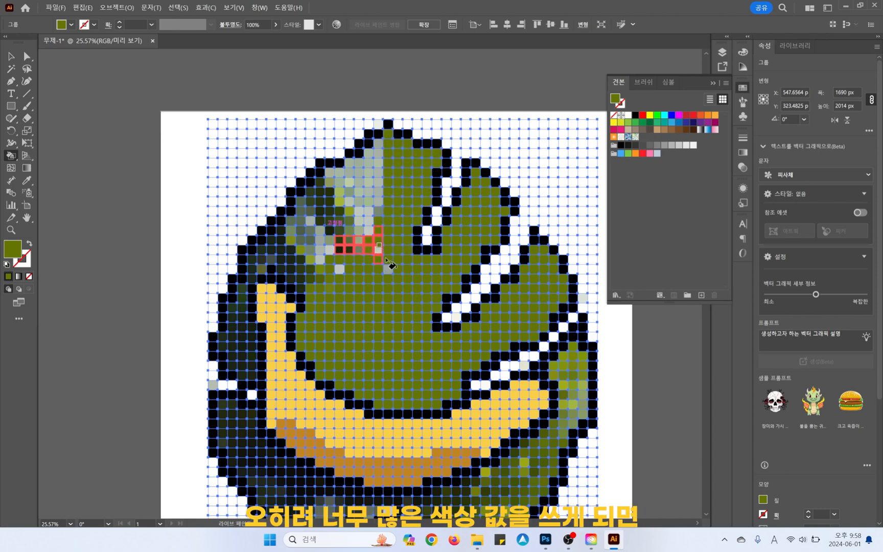
mouse_move(335, 278)
left_mouse_down()
mouse_move(349, 229)
mouse_move(376, 210)
mouse_move(387, 169)
mouse_move(379, 144)
mouse_move(368, 228)
mouse_move(352, 164)
mouse_move(348, 225)
left_mouse_up()
left_click_drag(342, 207, 331, 175)
left_click_drag(331, 240, 319, 239)
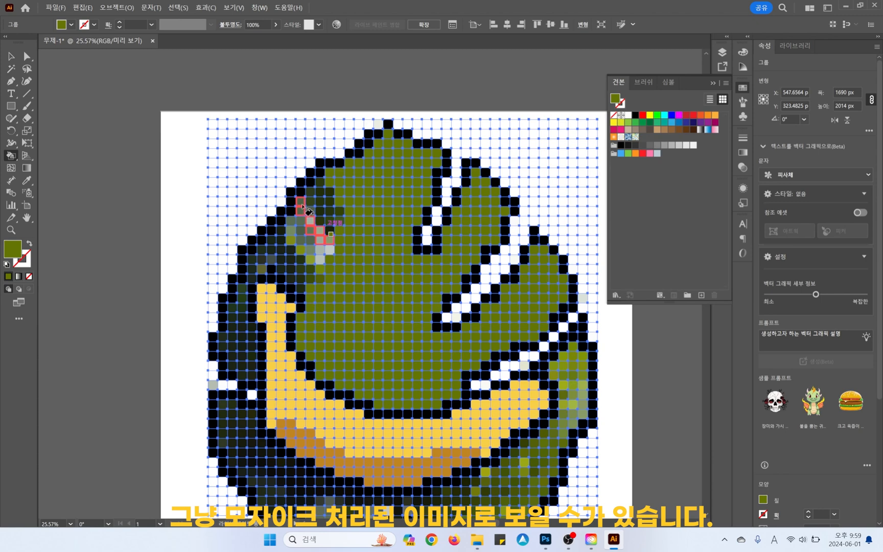
mouse_move(301, 244)
left_mouse_down()
mouse_move(328, 239)
mouse_move(309, 257)
mouse_move(331, 259)
mouse_move(294, 277)
mouse_move(305, 267)
mouse_move(281, 261)
mouse_move(282, 230)
mouse_move(275, 233)
mouse_move(275, 256)
mouse_move(261, 267)
mouse_move(261, 251)
mouse_move(232, 312)
mouse_move(249, 334)
mouse_move(251, 326)
mouse_move(250, 344)
mouse_move(236, 343)
mouse_move(233, 326)
mouse_move(223, 341)
mouse_move(237, 370)
mouse_move(318, 270)
mouse_move(319, 311)
left_mouse_up()
- Sample colours from the artwork and recolour the dark area along the leaf's left edge, keeping black outline tiles around the banana
scroll(290, 286, "up", 1)
left_click(325, 266, "alt")
left_click(344, 263, "alt")
mouse_move(345, 264)
left_mouse_down()
mouse_move(331, 331)
mouse_move(326, 280)
mouse_move(326, 310)
mouse_move(339, 303)
mouse_move(337, 317)
mouse_move(310, 316)
mouse_move(311, 324)
mouse_move(347, 334)
left_mouse_up()
left_click(328, 233, "alt")
left_click(340, 282, "alt")
left_click(339, 291)
left_click(328, 304, "alt")
- Fill the leaf's lower-left lobe with olive green down to its black outline
mouse_move(327, 366)
left_mouse_down()
mouse_move(414, 378)
mouse_move(351, 381)
mouse_move(409, 390)
mouse_move(361, 393)
left_mouse_up()
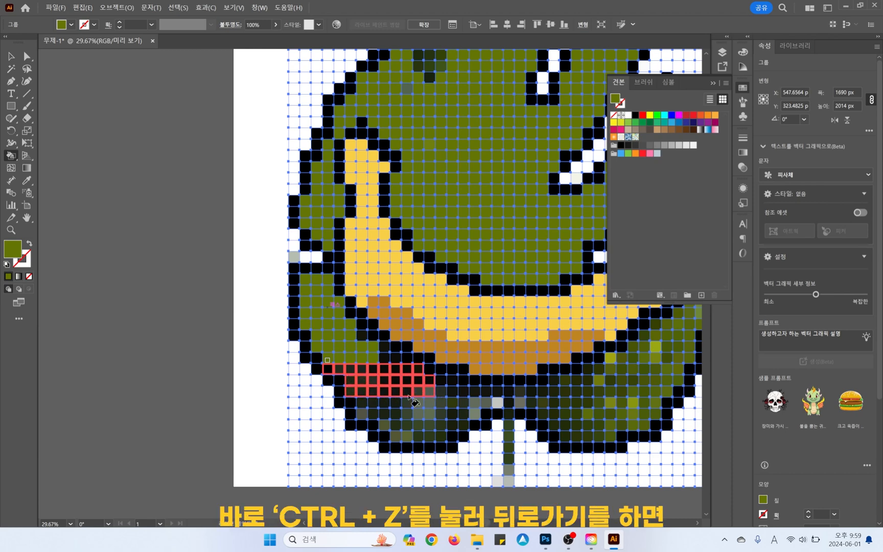
left_click_drag(413, 401, 444, 394)
left_click_drag(365, 402, 473, 413)
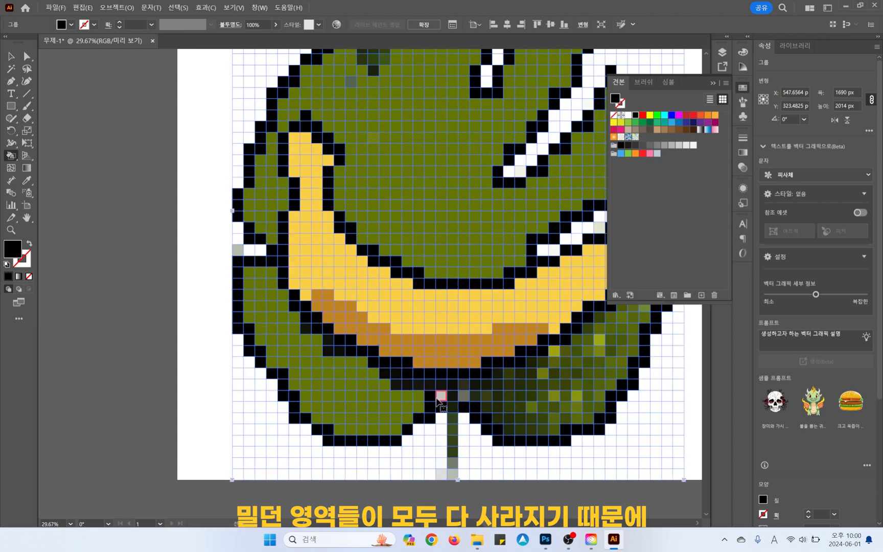
- Sample the olive green again, fill the leaf's lower-right lobe and right edge with it, and deselect the finished symbol
left_click(418, 398, "alt")
left_click_drag(420, 398, 510, 400)
key("space")
mouse_move(478, 400)
left_mouse_down()
mouse_move(364, 386)
mouse_move(506, 377)
mouse_move(416, 373)
mouse_move(432, 391)
mouse_move(381, 391)
mouse_move(496, 398)
mouse_move(436, 415)
left_mouse_up()
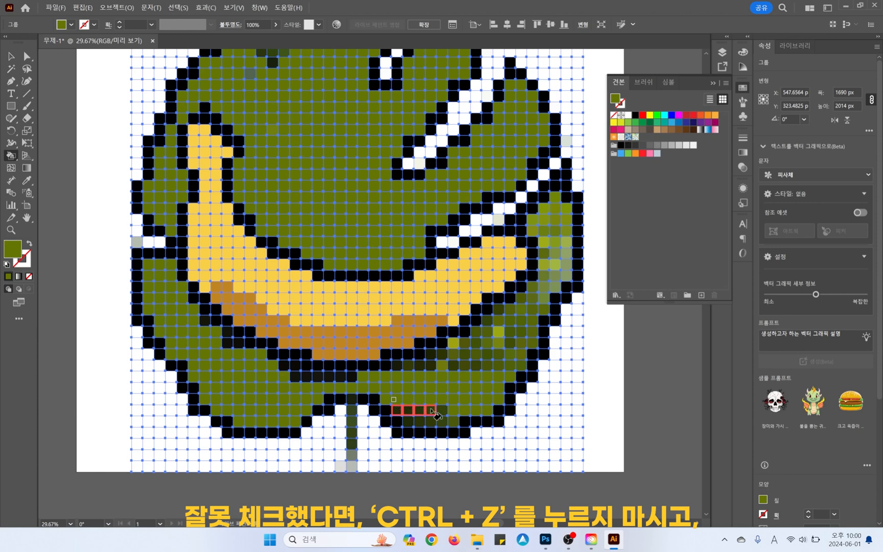
mouse_move(377, 375)
left_mouse_down()
mouse_move(481, 380)
mouse_move(501, 371)
left_mouse_up()
mouse_move(392, 373)
left_mouse_down()
mouse_move(472, 366)
mouse_move(413, 365)
left_mouse_up()
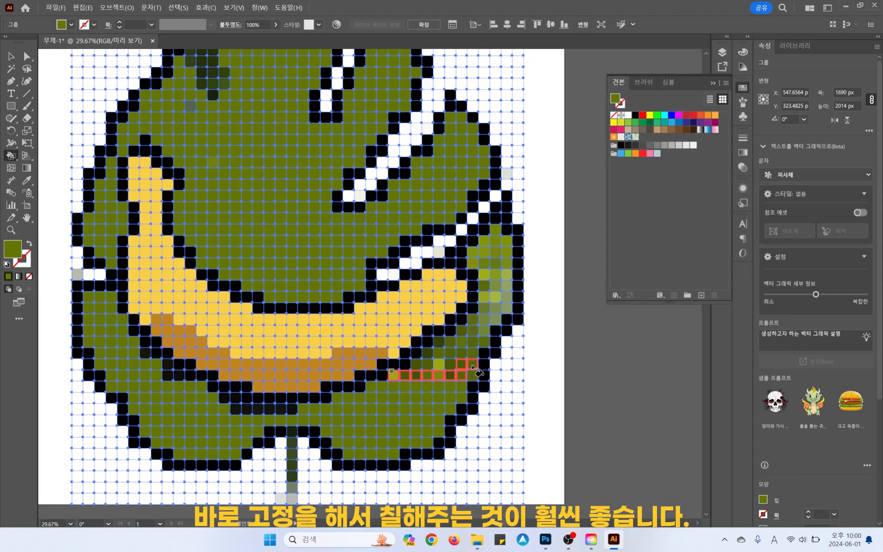
mouse_move(471, 374)
left_mouse_down()
mouse_move(475, 357)
mouse_move(427, 352)
mouse_move(470, 339)
mouse_move(480, 255)
left_mouse_up()
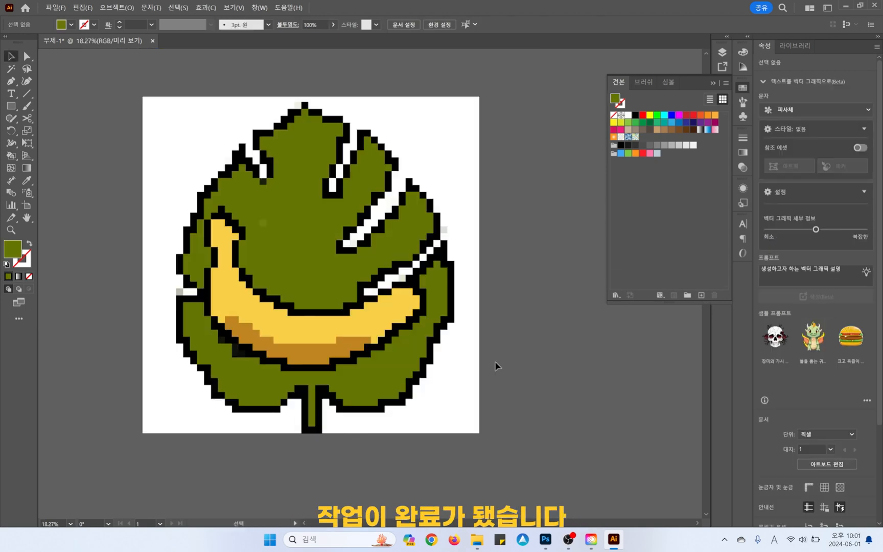
left_click(443, 284)
left_click(468, 231)
left_click_drag(466, 264, 482, 250)
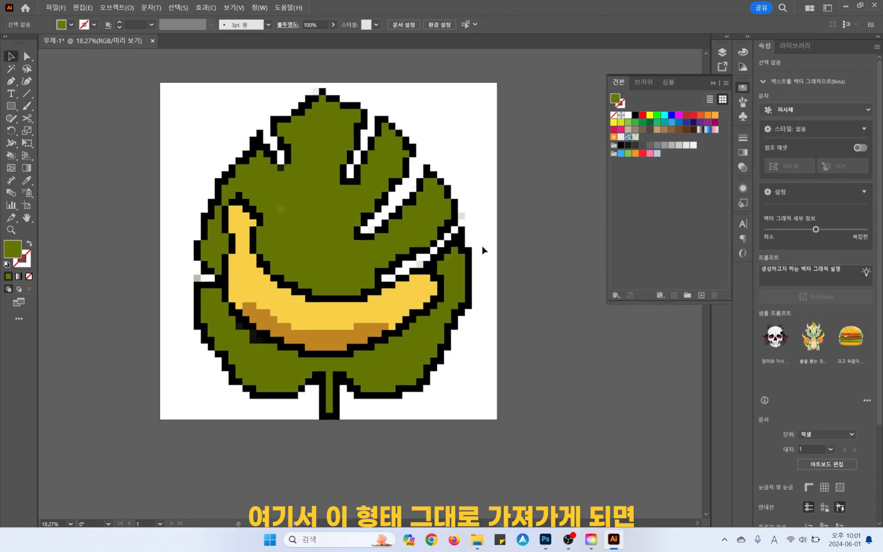
- Select the banana-and-leaf artwork and examine the anchor points around its mosaic tiles
mouse_move(424, 254)
left_mouse_down()
mouse_move(418, 218)
mouse_move(411, 262)
left_mouse_up()
left_click_drag(482, 272, 432, 275)
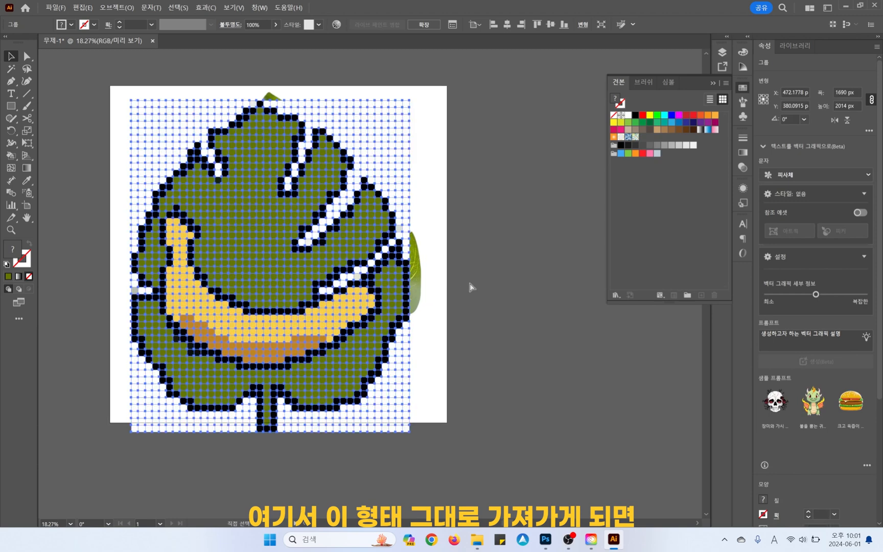
left_click_drag(392, 304, 404, 294)
left_click(478, 295)
scroll(477, 298, "left", 3)
left_click(331, 117)
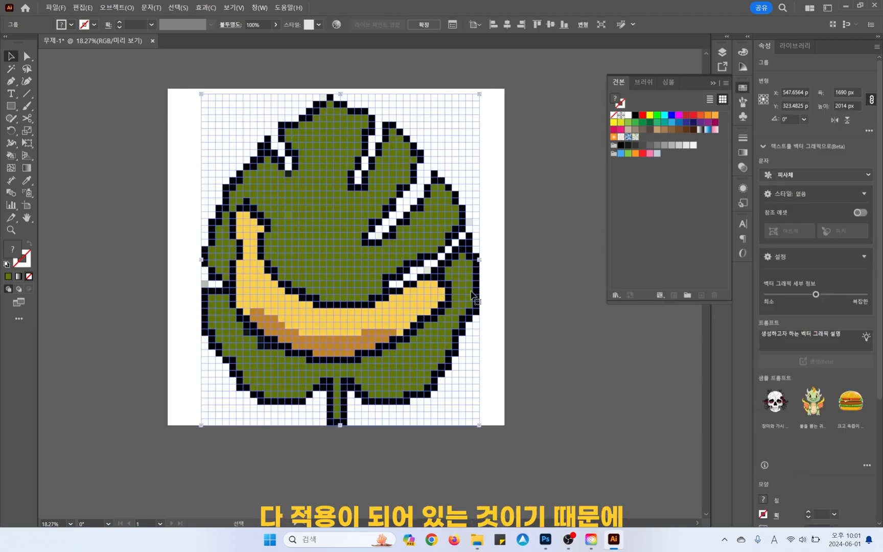
left_click(552, 297)
left_click_drag(473, 330, 495, 354)
- Collapse the Swatches panel and reselect the whole Live Paint group
left_click(712, 82)
mouse_move(565, 208)
left_mouse_down()
mouse_move(581, 207)
mouse_move(575, 216)
left_mouse_up()
left_click(371, 232)
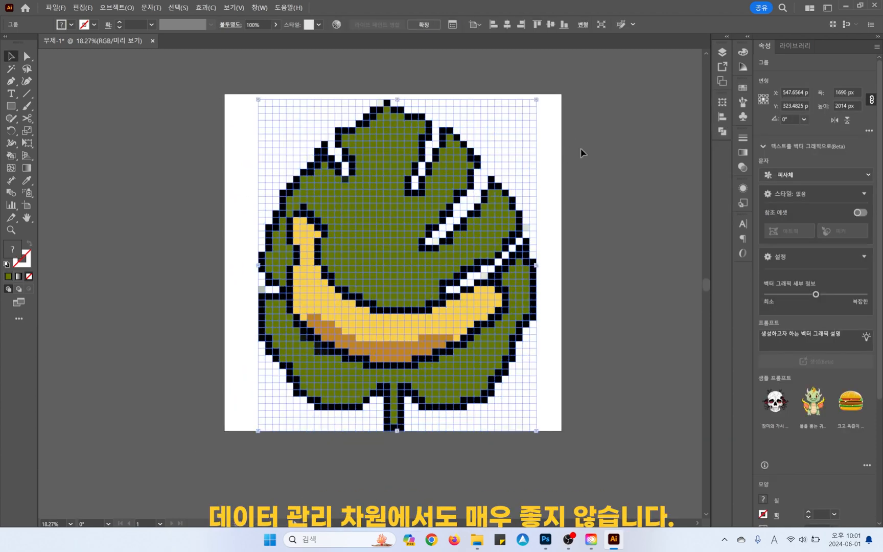
- Sample white with Live Paint and fill the stray grey tiles at the leaf's right edge, in the lower-right slit and at the left notch
scroll(512, 199, "up", 2)
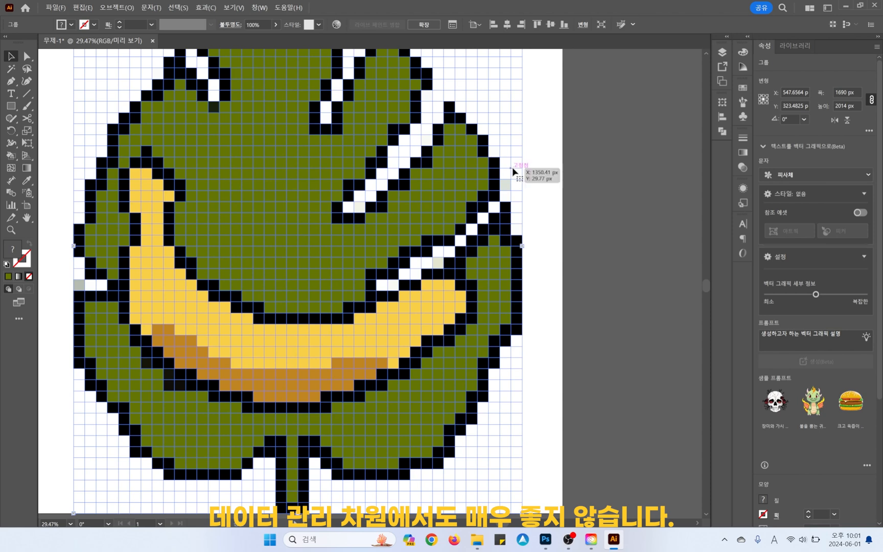
key("a")
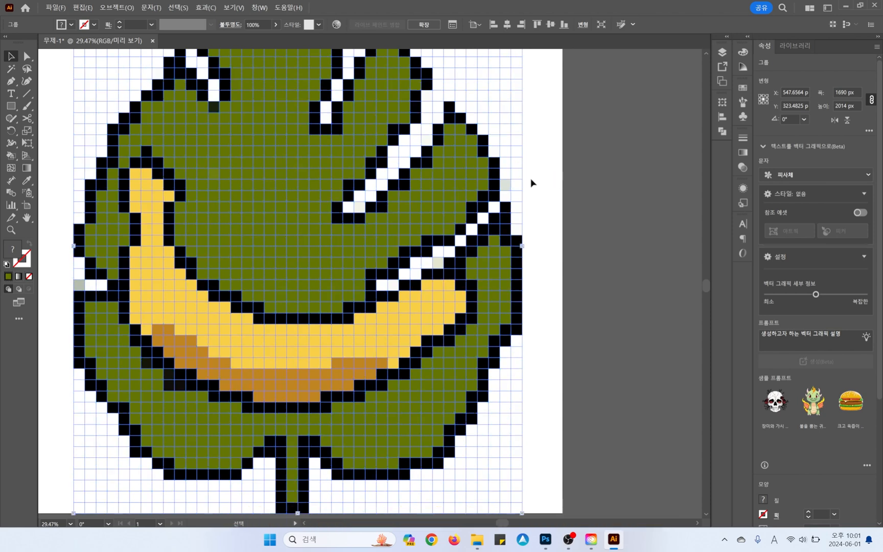
key("k")
left_click(516, 185, "alt")
left_click(505, 184)
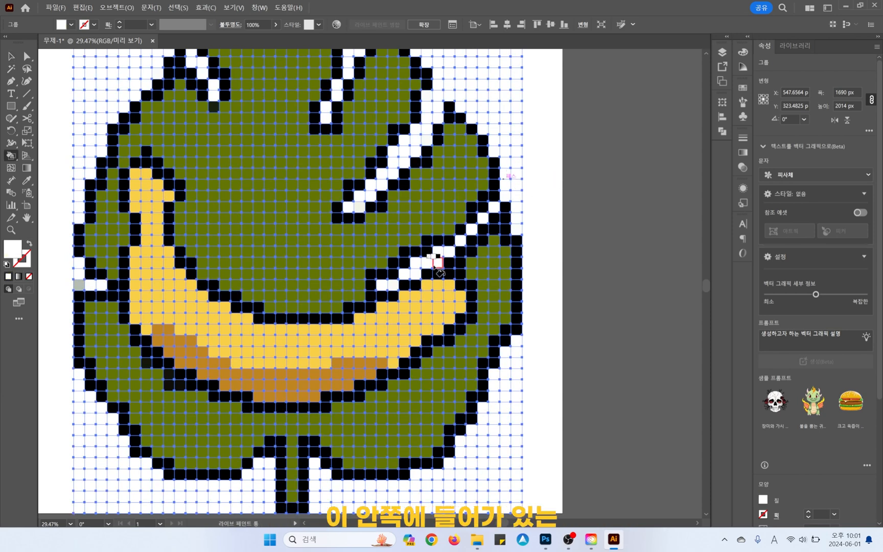
left_click(438, 262)
key("space")
left_click_drag(391, 305, 451, 243)
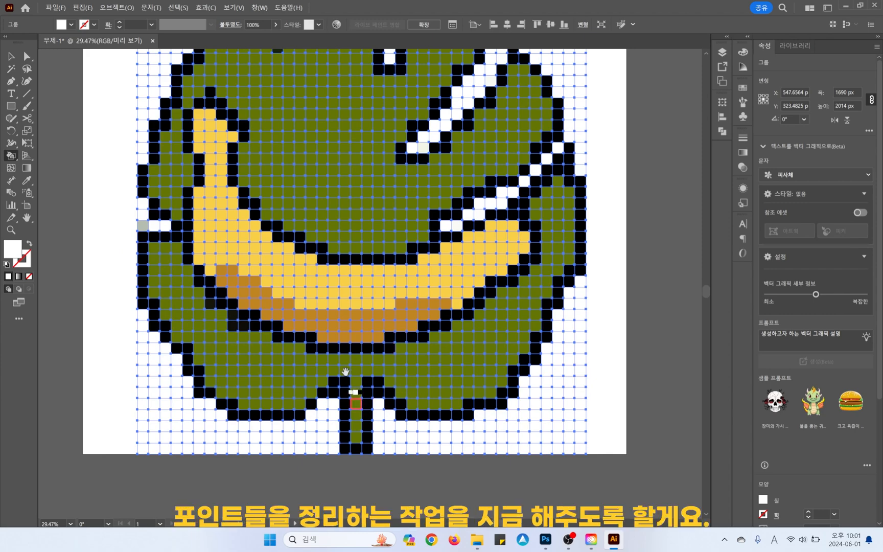
key("space")
left_click_drag(278, 239, 278, 336)
left_click(141, 321)
key("space")
left_click_drag(335, 195, 354, 255)
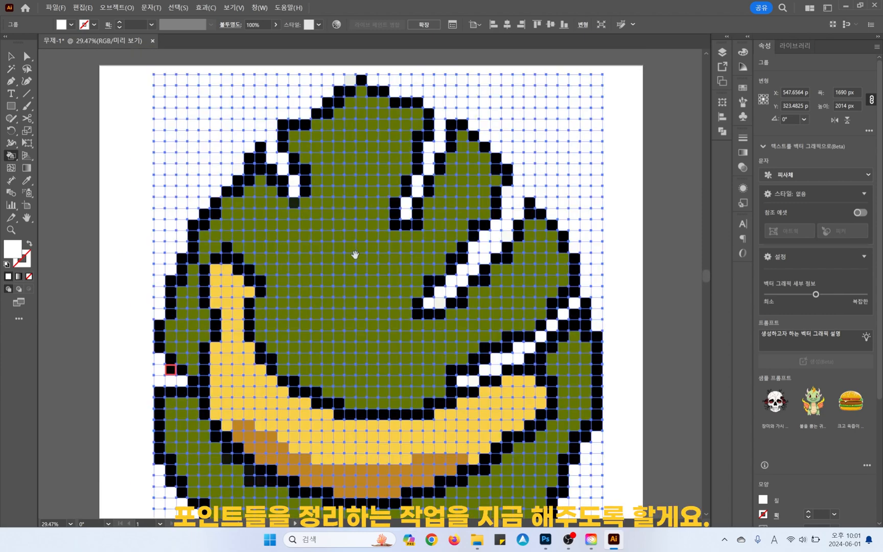
- Expand the selected Live Paint group with object, fill and stroke enabled, and undo the expansion
left_click_drag(486, 263, 418, 240)
scroll(492, 252, "down", 3)
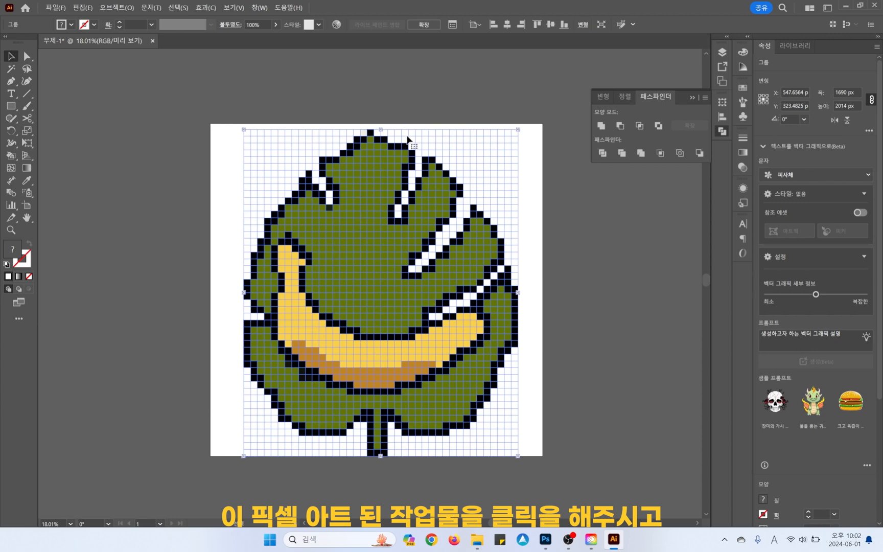
scroll(408, 139, "down", 1)
left_click(116, 7)
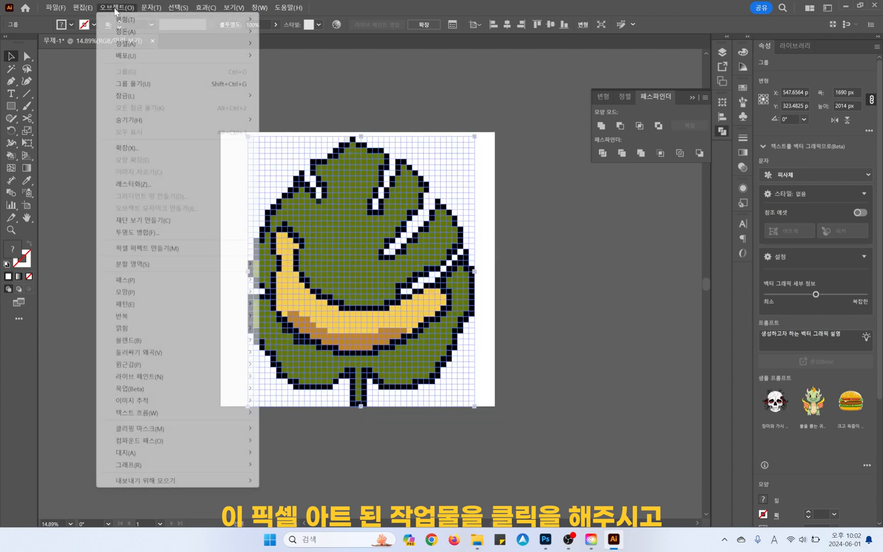
left_click(168, 148)
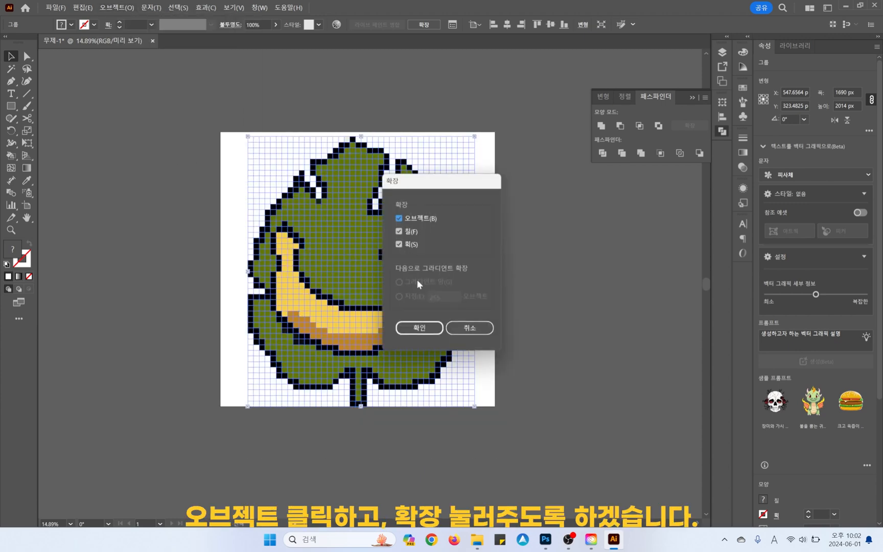
left_click(420, 327)
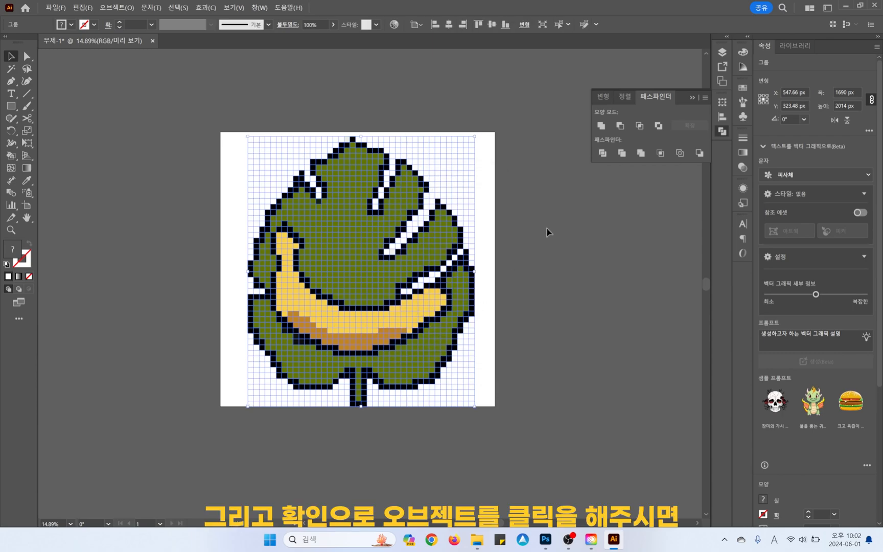
scroll(486, 190, "up", 5)
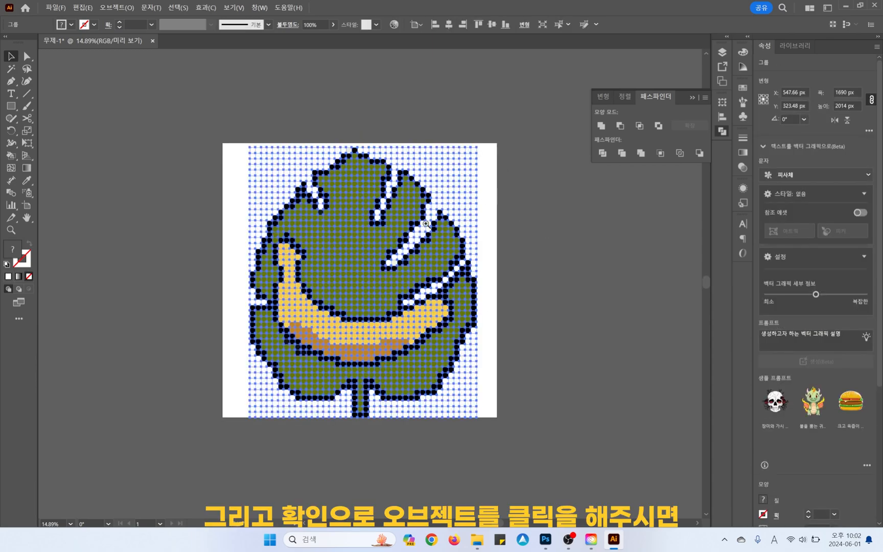
key("ctrl+z")
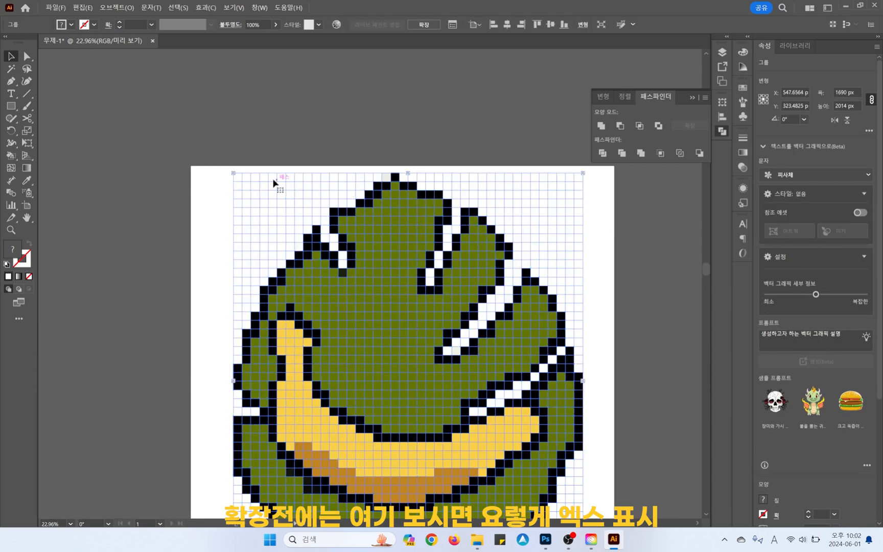
- Inspect the selected group's upper-left corner marker and expand the Live Paint group with object, fill and stroke enabled
left_click_drag(231, 175, 299, 217)
left_click_drag(286, 228, 346, 229)
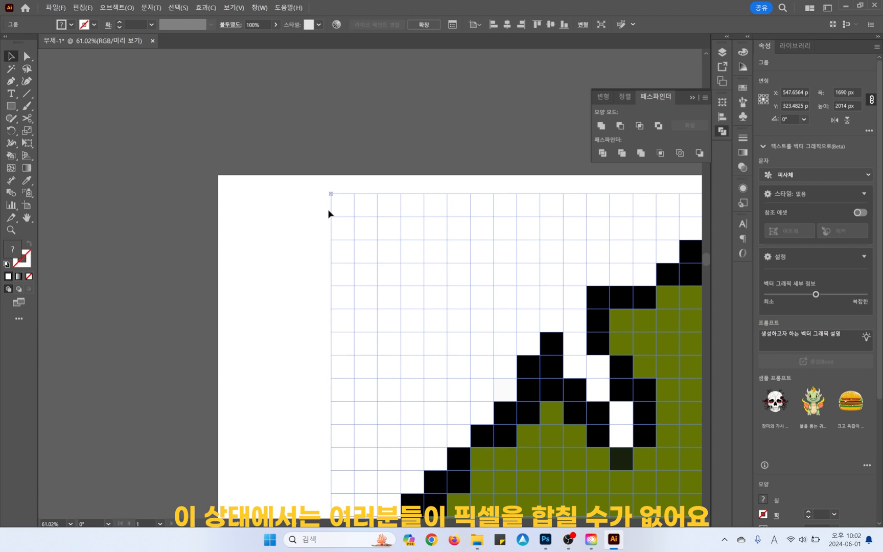
left_click(116, 8)
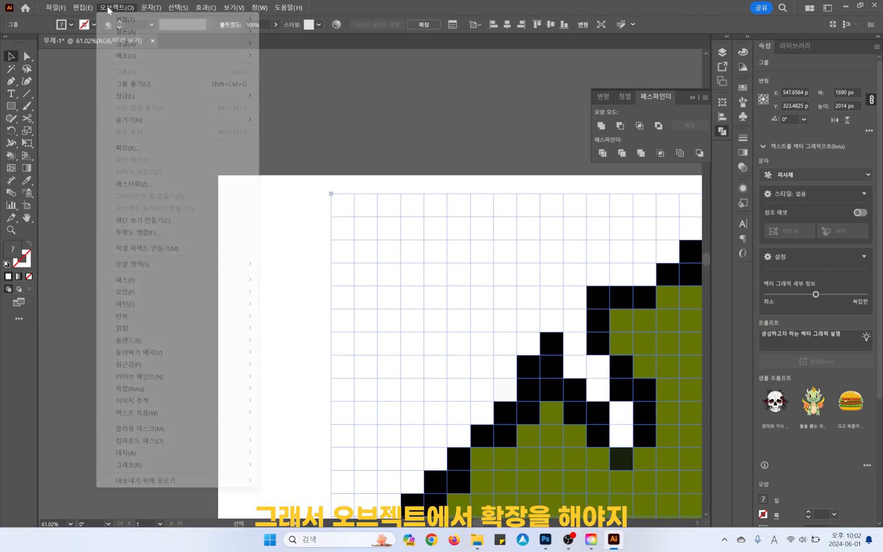
left_click(188, 148)
left_click(429, 327)
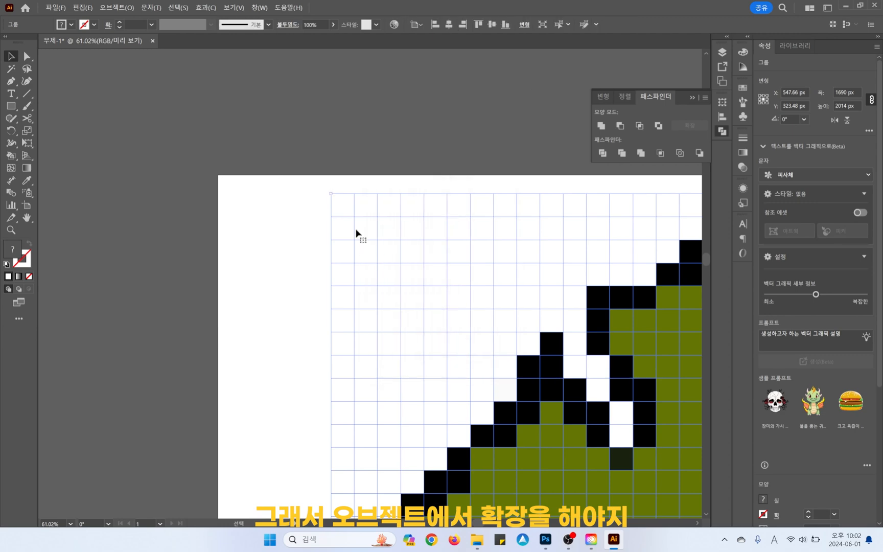
left_click_drag(672, 257, 368, 223)
left_click_drag(431, 270, 273, 222)
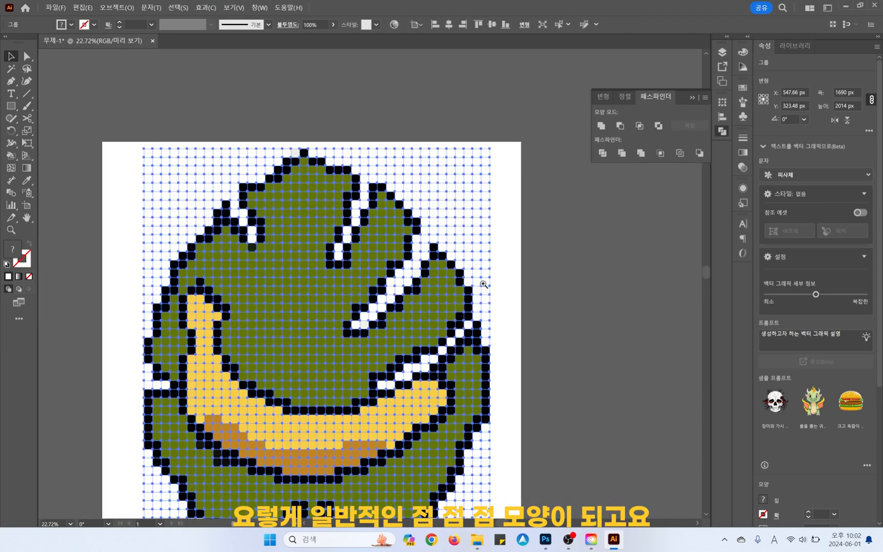
- Merge the expanded tiles of the same colour into single shapes with the Pathfinder Merge operation
left_click(533, 276)
left_click(454, 262)
key("ctrl+minus")
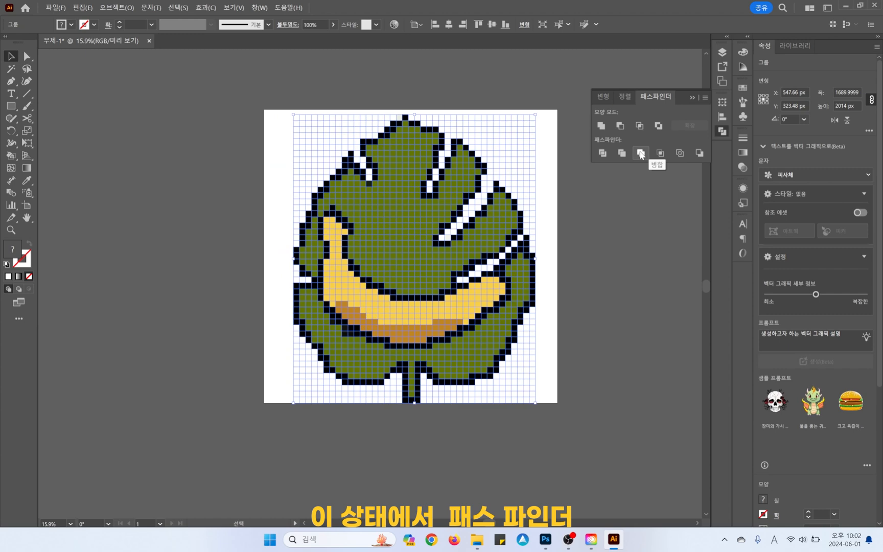
left_click(640, 153)
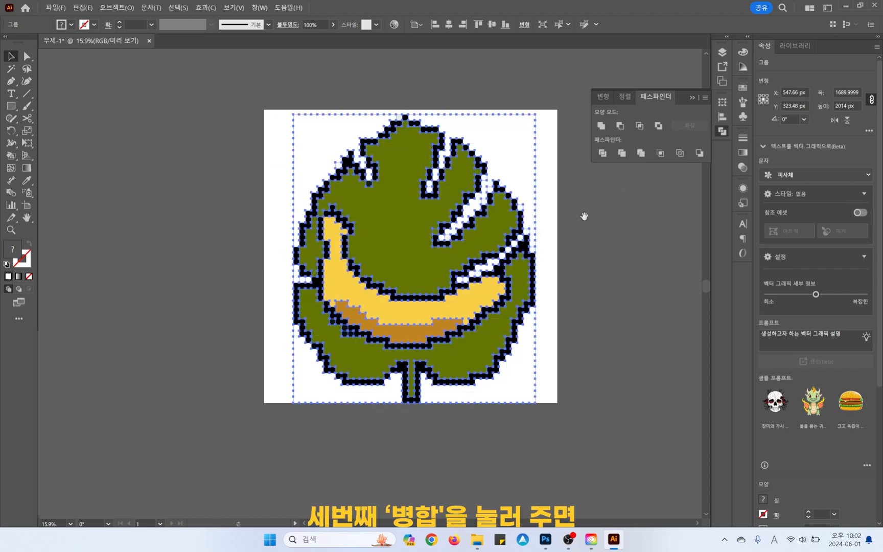
left_click_drag(584, 216, 577, 226)
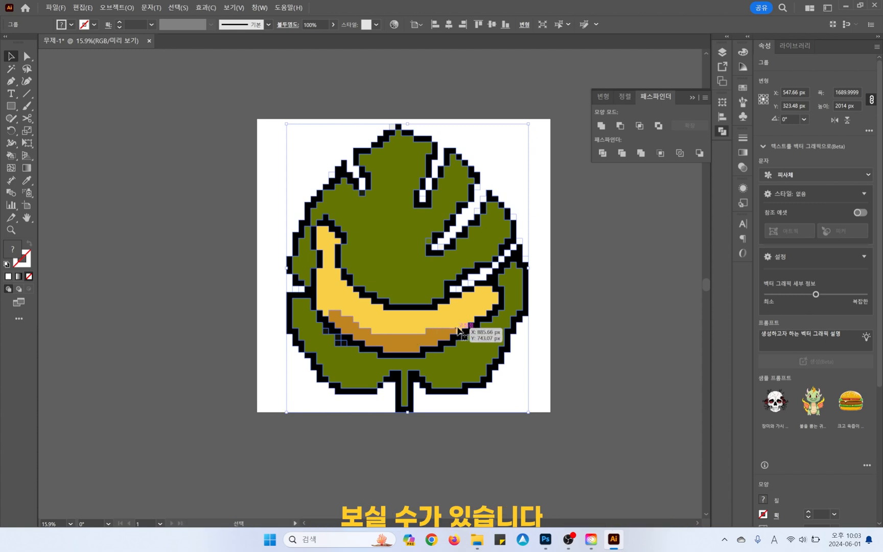
key("a")
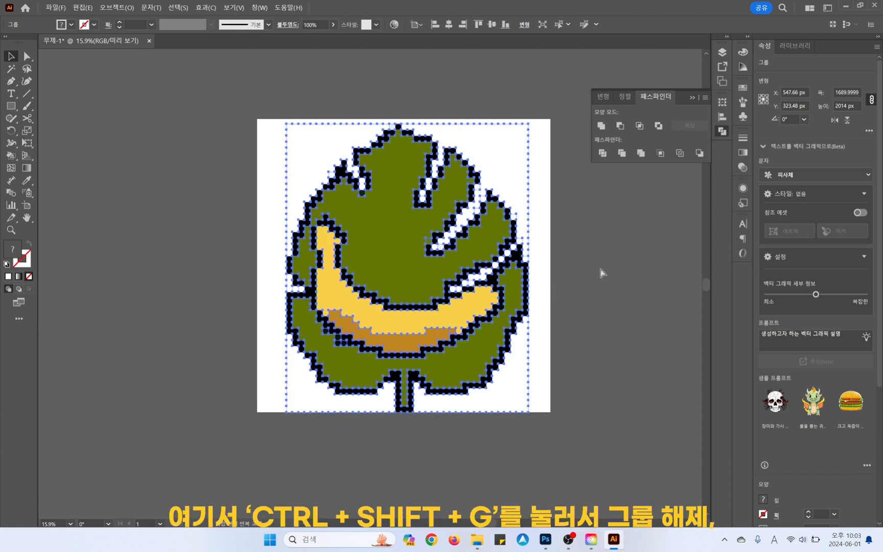
- Ungroup the merged artwork and delete the unneeded white area surrounding the leaf
key("ctrl+shift+g")
left_click(558, 223)
left_click_drag(486, 166, 505, 153)
key("ctrl+z")
key("Delete")
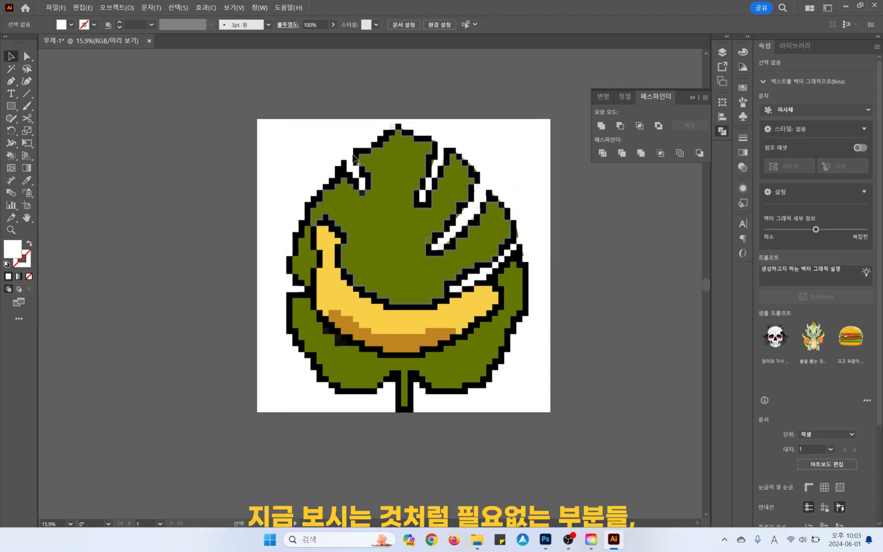
- Delete the white pieces in the leaf's upper-left notch and the source image lying behind the artwork
left_click(356, 159)
key("Delete")
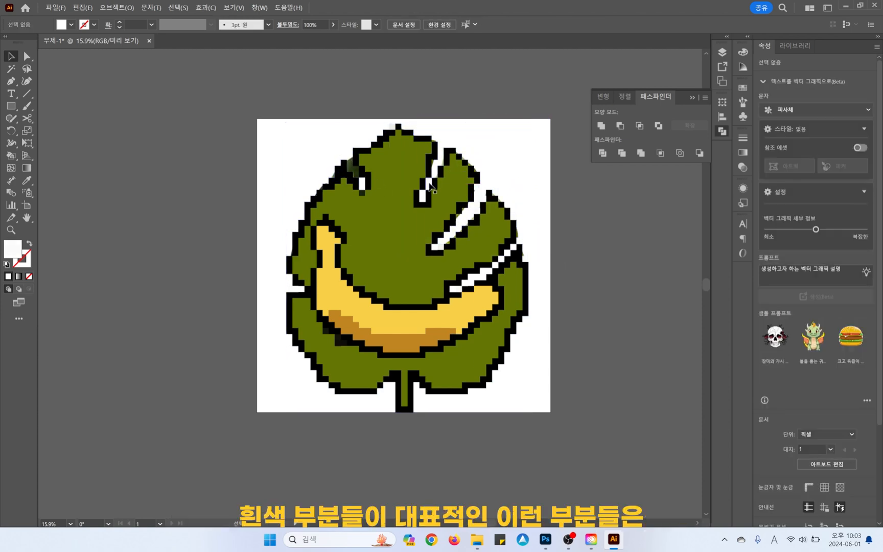
left_click(364, 185)
key("Delete")
left_click(361, 192)
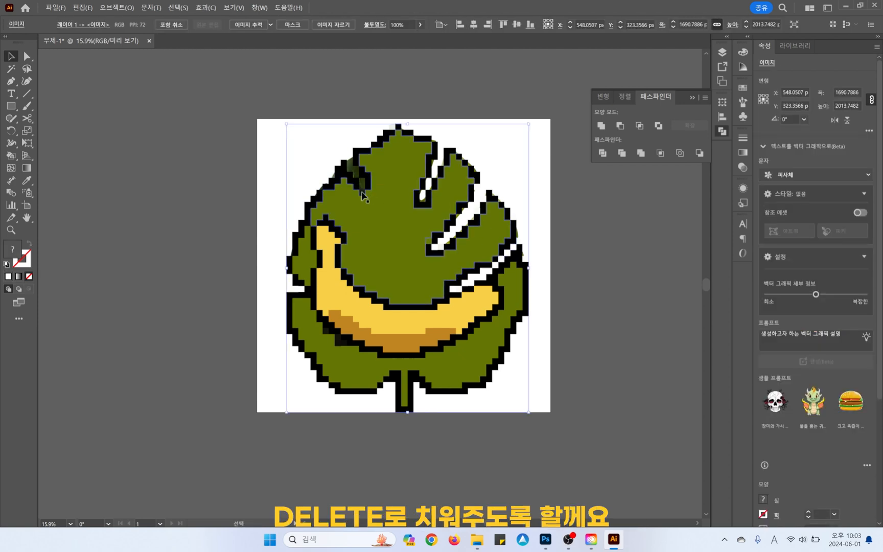
key("Delete")
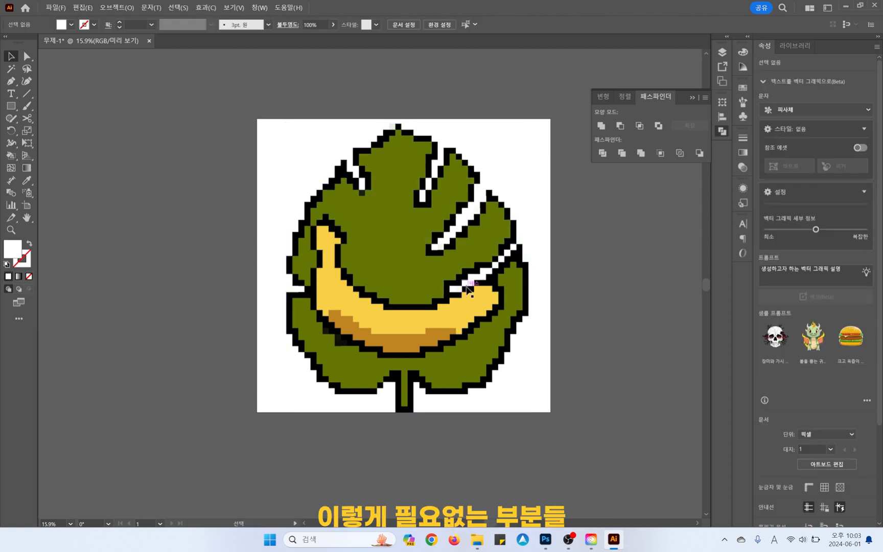
- Delete the white pieces inside the leaf slit above the banana's right end
left_click(481, 283)
key("Delete")
left_click(509, 253)
key("Delete")
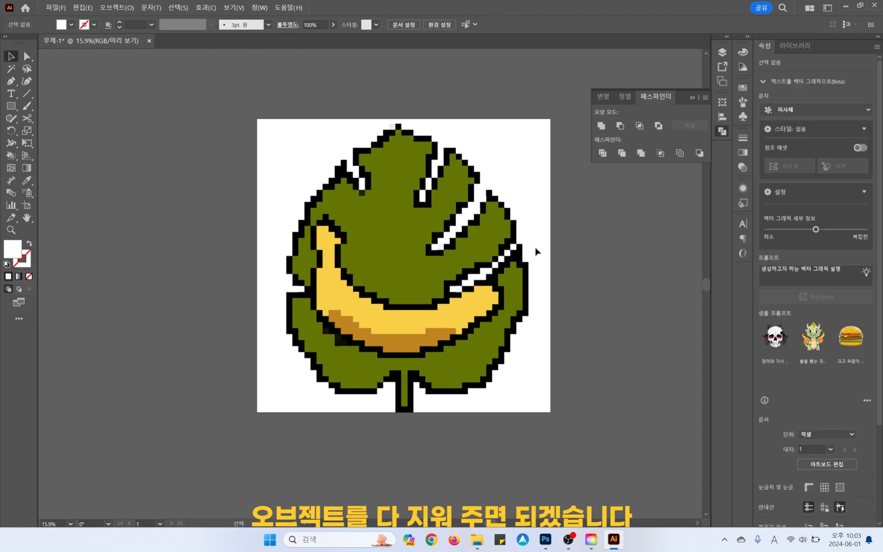
- Select all remaining shapes, group them into one symbol and deselect it
key("ctrl+a")
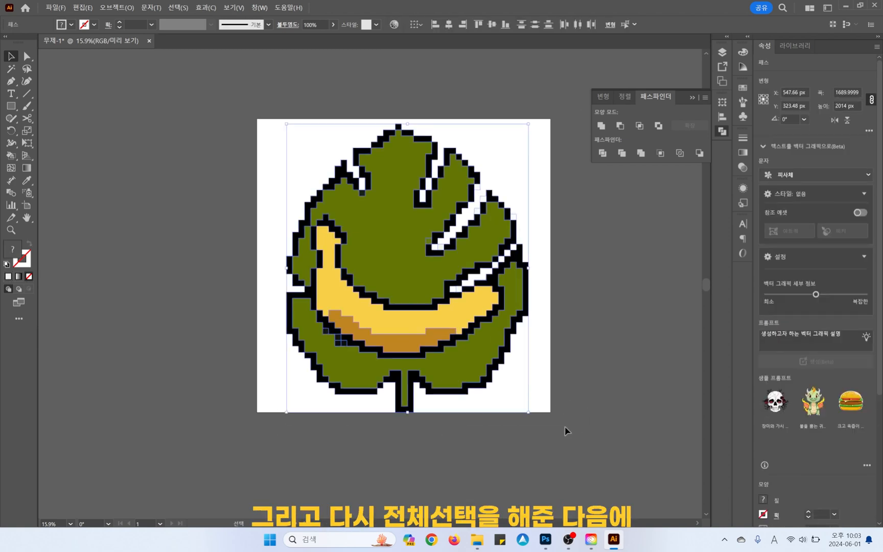
key("ctrl+g")
left_click(587, 308)
left_click_drag(581, 316, 598, 335)
scroll(534, 335, "up", 3)
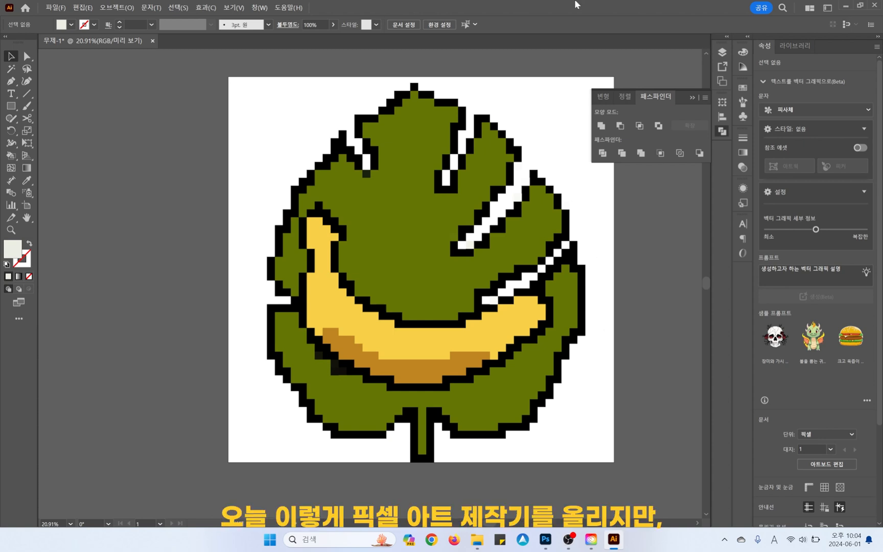
- Collapse the Pathfinder panel to leave the finished symbol unobstructed
left_click_drag(573, 184, 526, 190)
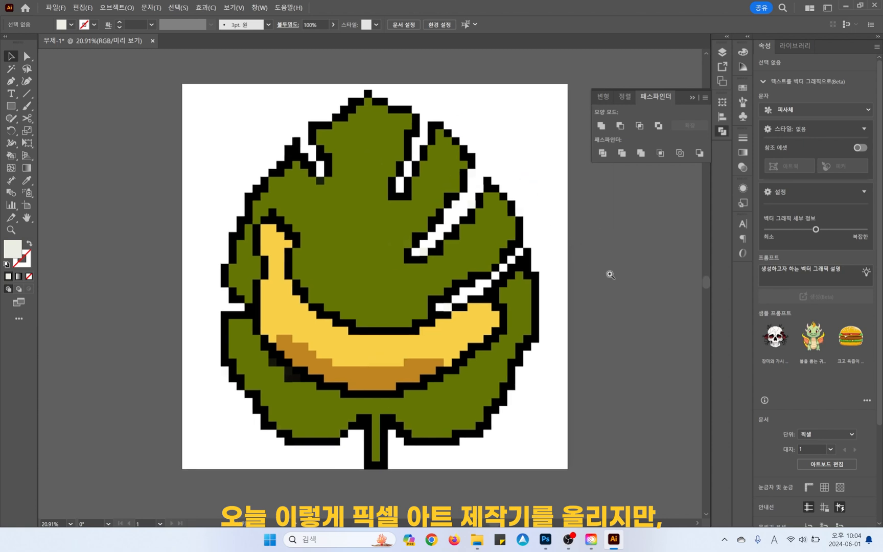
scroll(609, 274, "down", 3)
left_click_drag(599, 297, 566, 289)
left_click(693, 98)
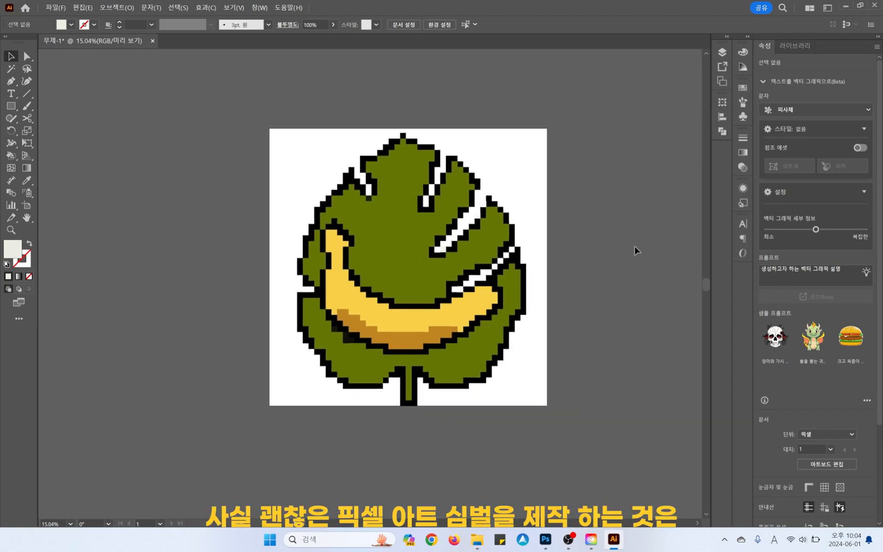